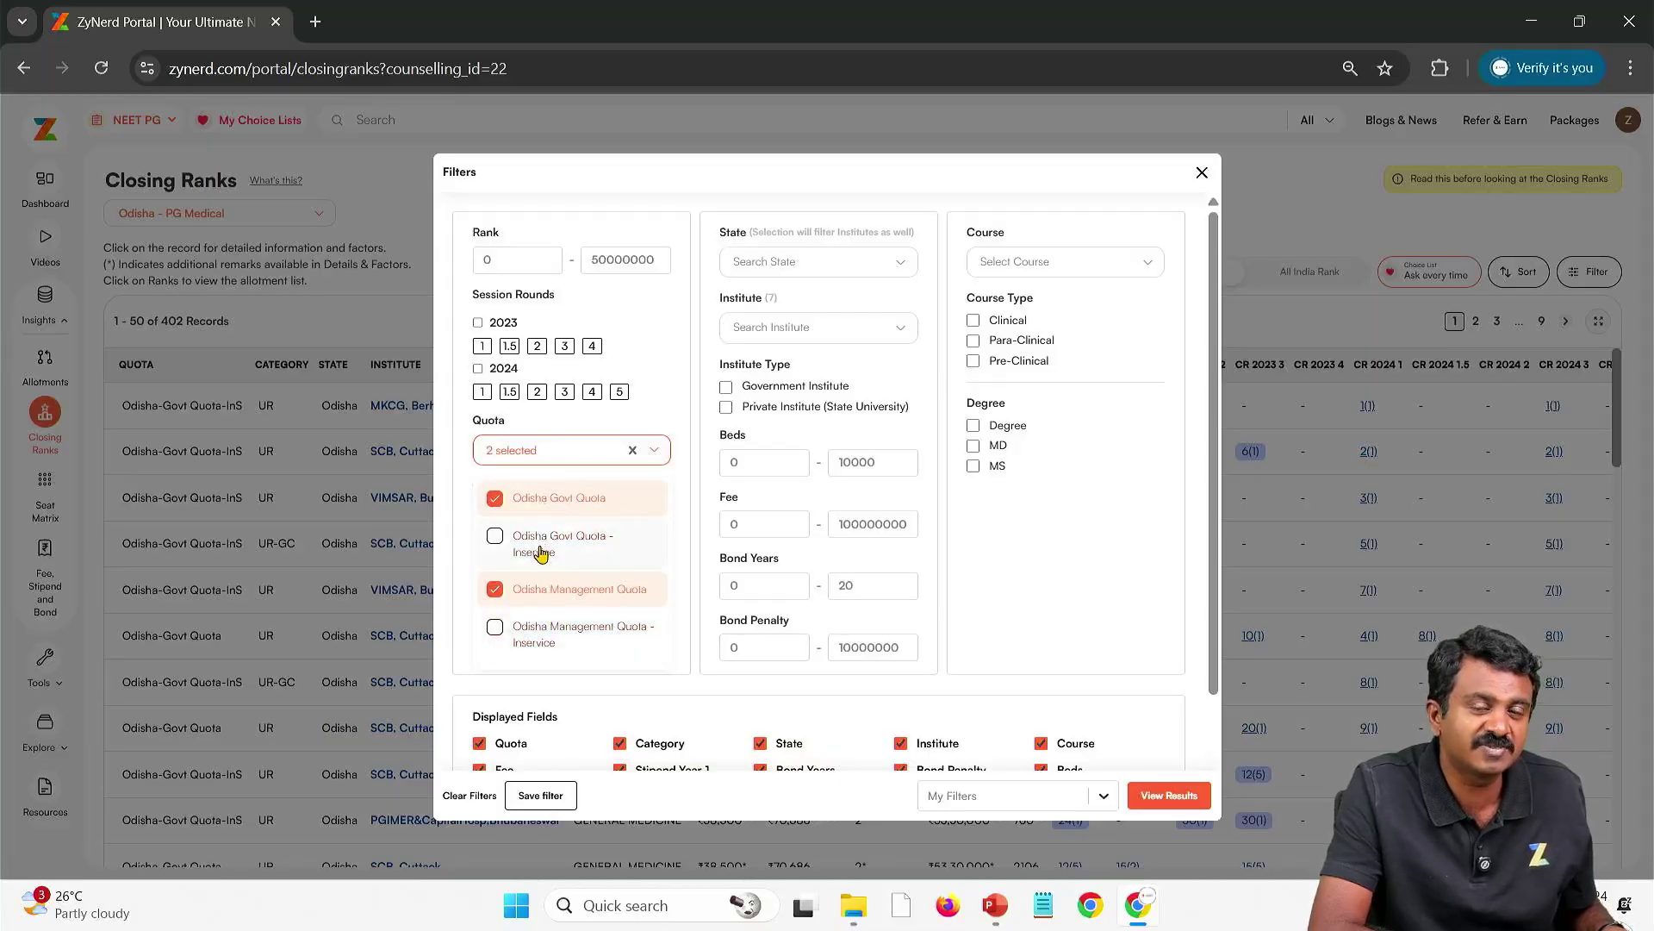
Step: Keep both Odisha Govt and Management Quotas selected, with the in-service quota left unticked
{"action": "left_click", "coordinate": [550, 510]}
{"action": "left_click", "coordinate": [556, 620]}
{"action": "left_click", "coordinate": [559, 603]}
{"action": "left_click", "coordinate": [545, 627]}
{"action": "left_click", "coordinate": [558, 603]}
{"action": "left_click", "coordinate": [586, 515]}
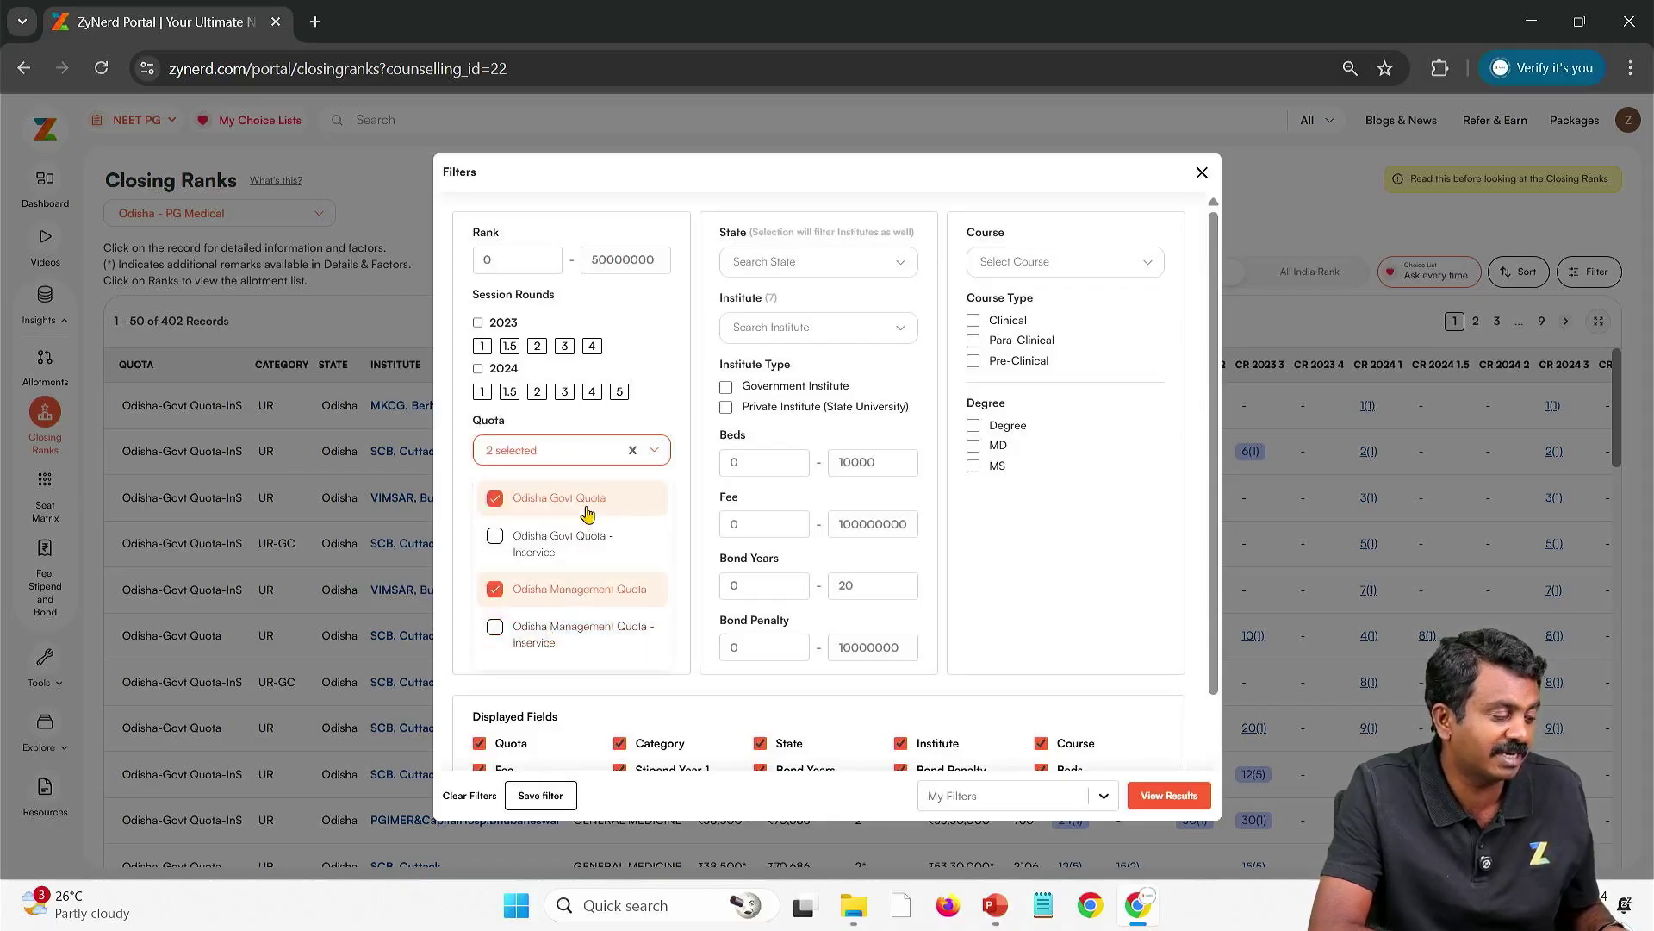
Step: Tick all 2024 session rounds, then drop rounds 4 and 5
{"action": "left_click", "coordinate": [478, 369]}
{"action": "left_click", "coordinate": [592, 391]}
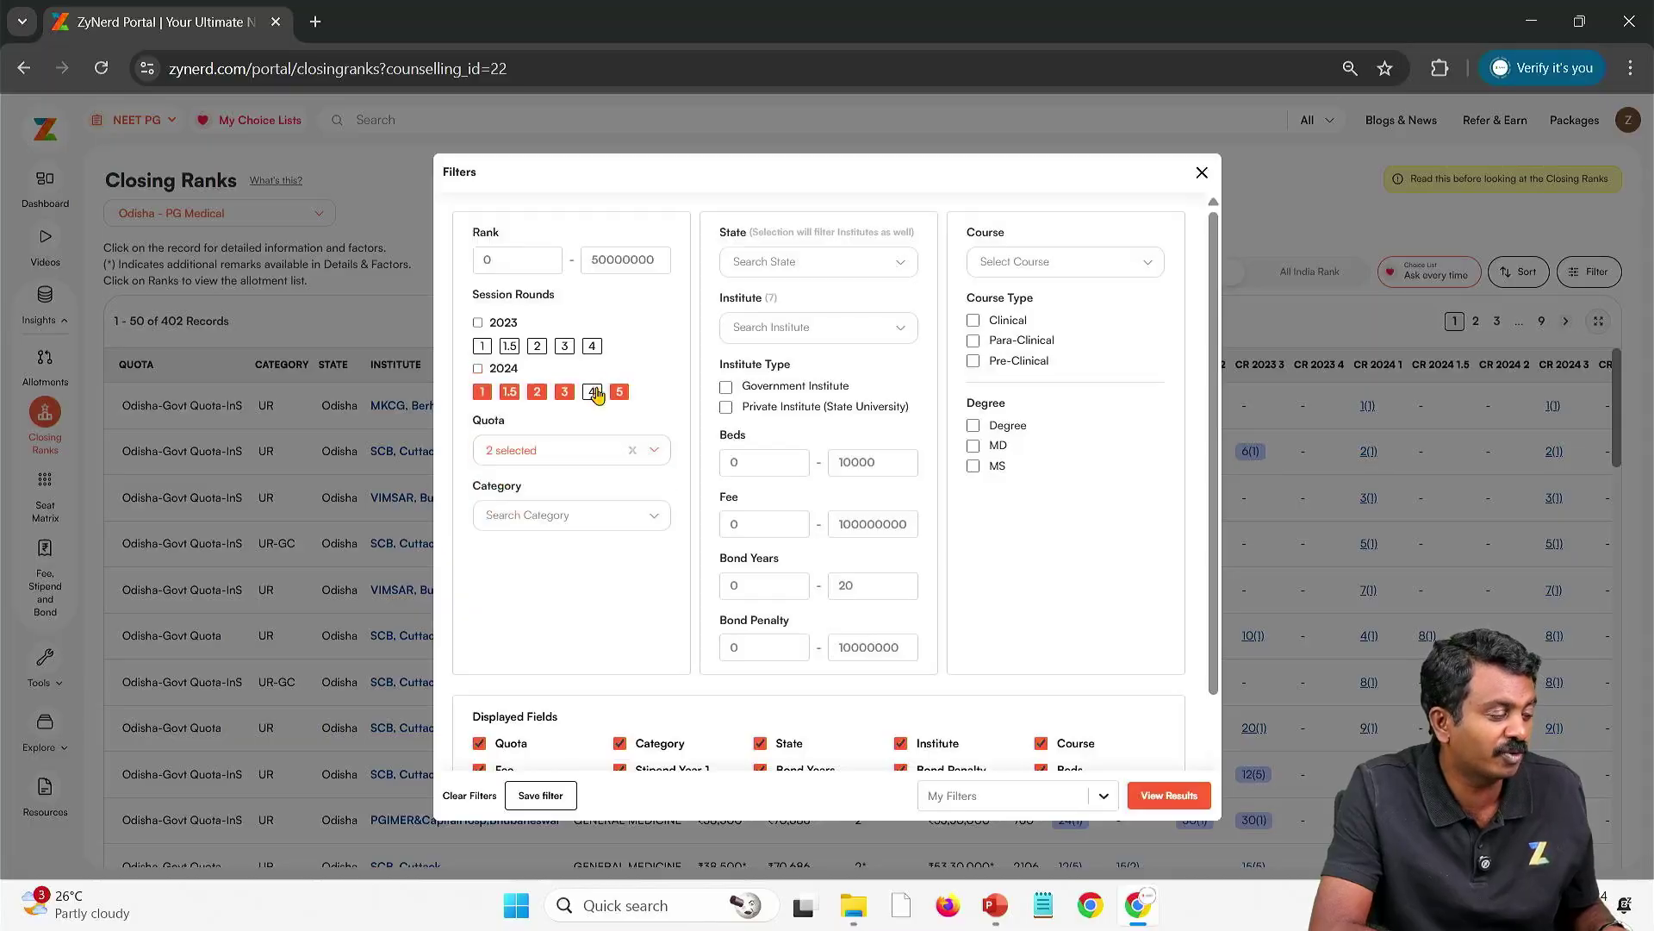
{"action": "left_click", "coordinate": [619, 392]}
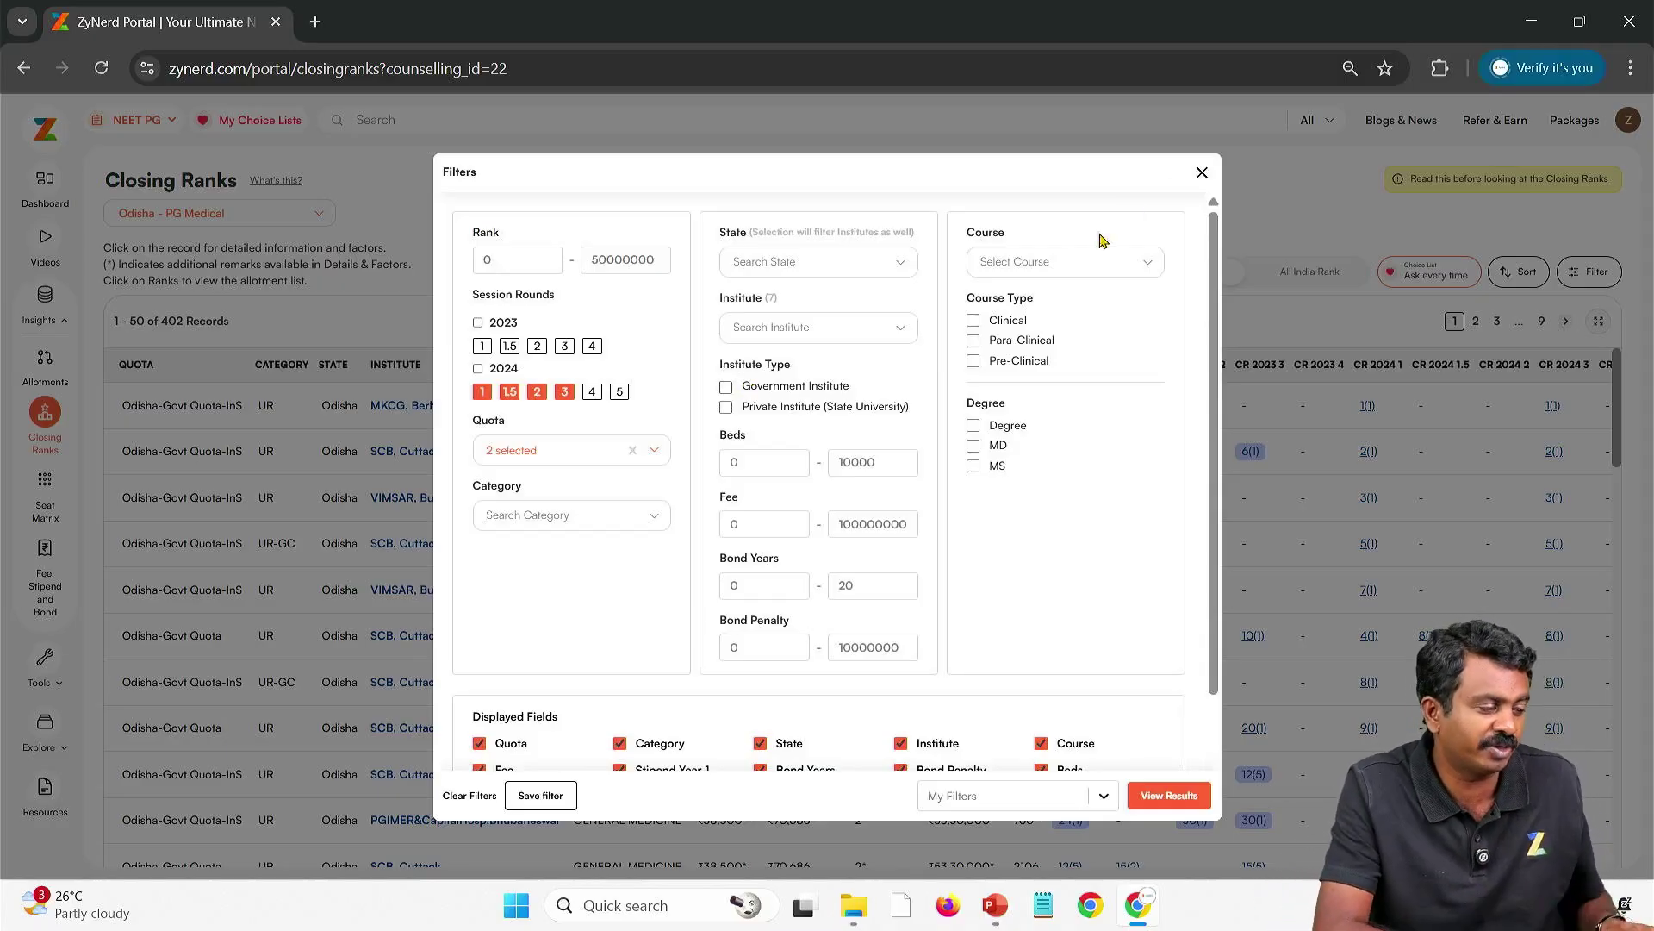
{"action": "left_click", "coordinate": [1074, 261]}
Step: Search 'md pae' and choose MD Paediatrics as the course
{"action": "type", "text": "md pae"}
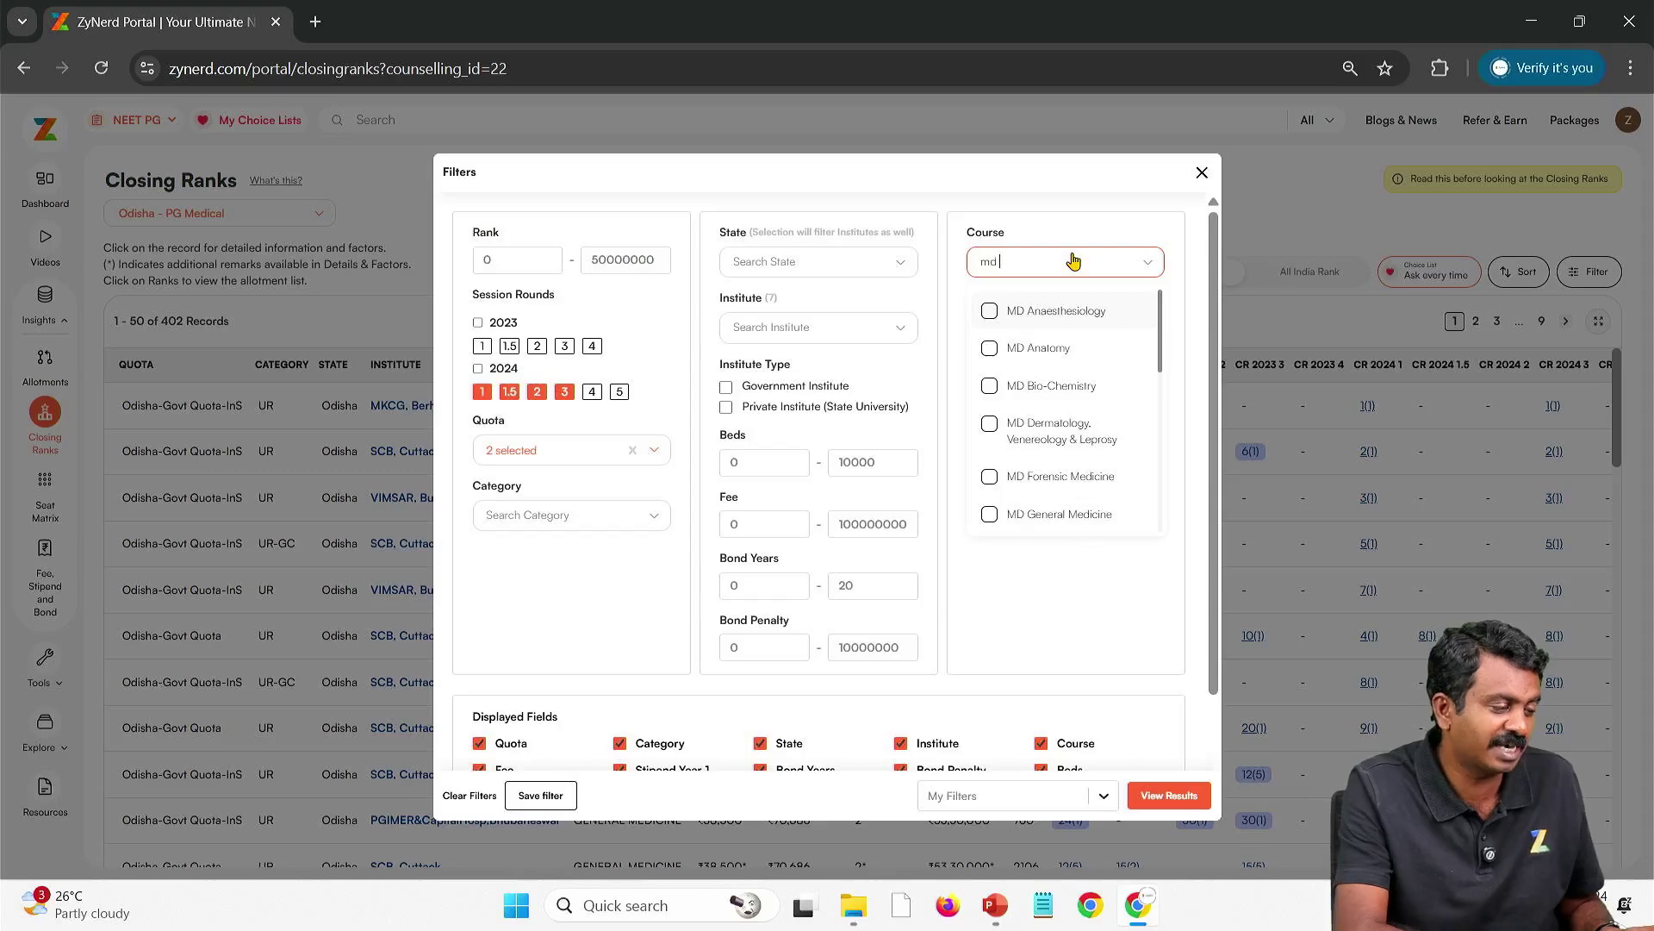
{"action": "left_click", "coordinate": [989, 310]}
{"action": "left_click", "coordinate": [1137, 484]}
{"action": "left_click", "coordinate": [1077, 269]}
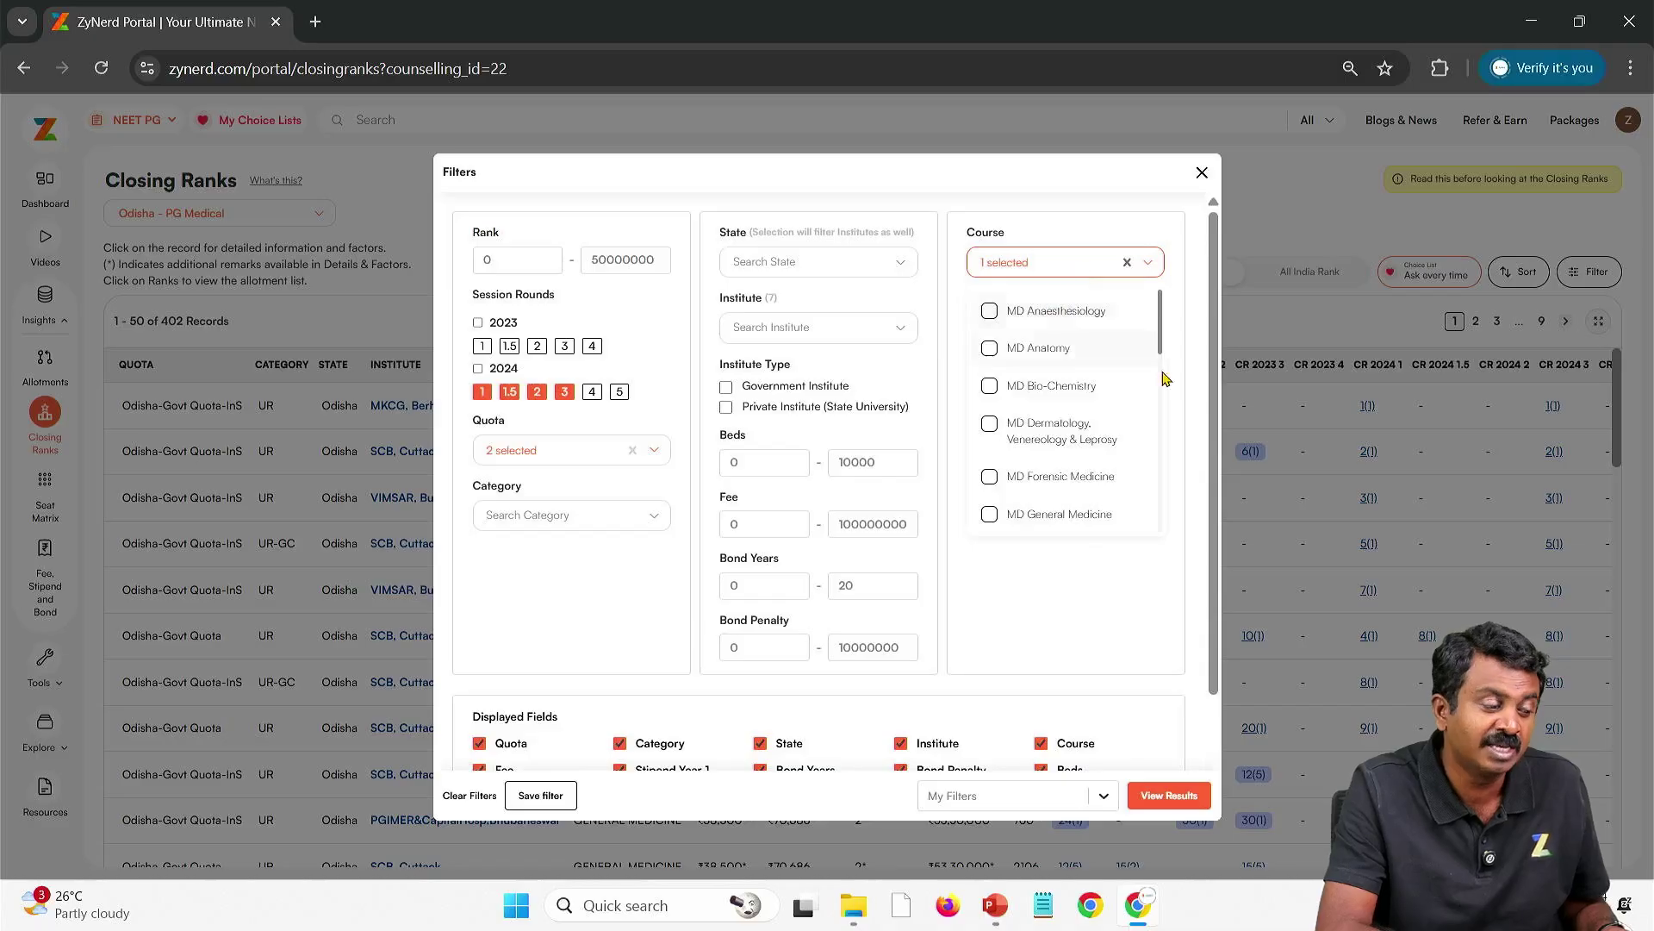
{"action": "left_click", "coordinate": [1186, 459]}
Step: Toggle the Clinical course type on and off, leaving course type unrestricted
{"action": "left_click", "coordinate": [996, 323]}
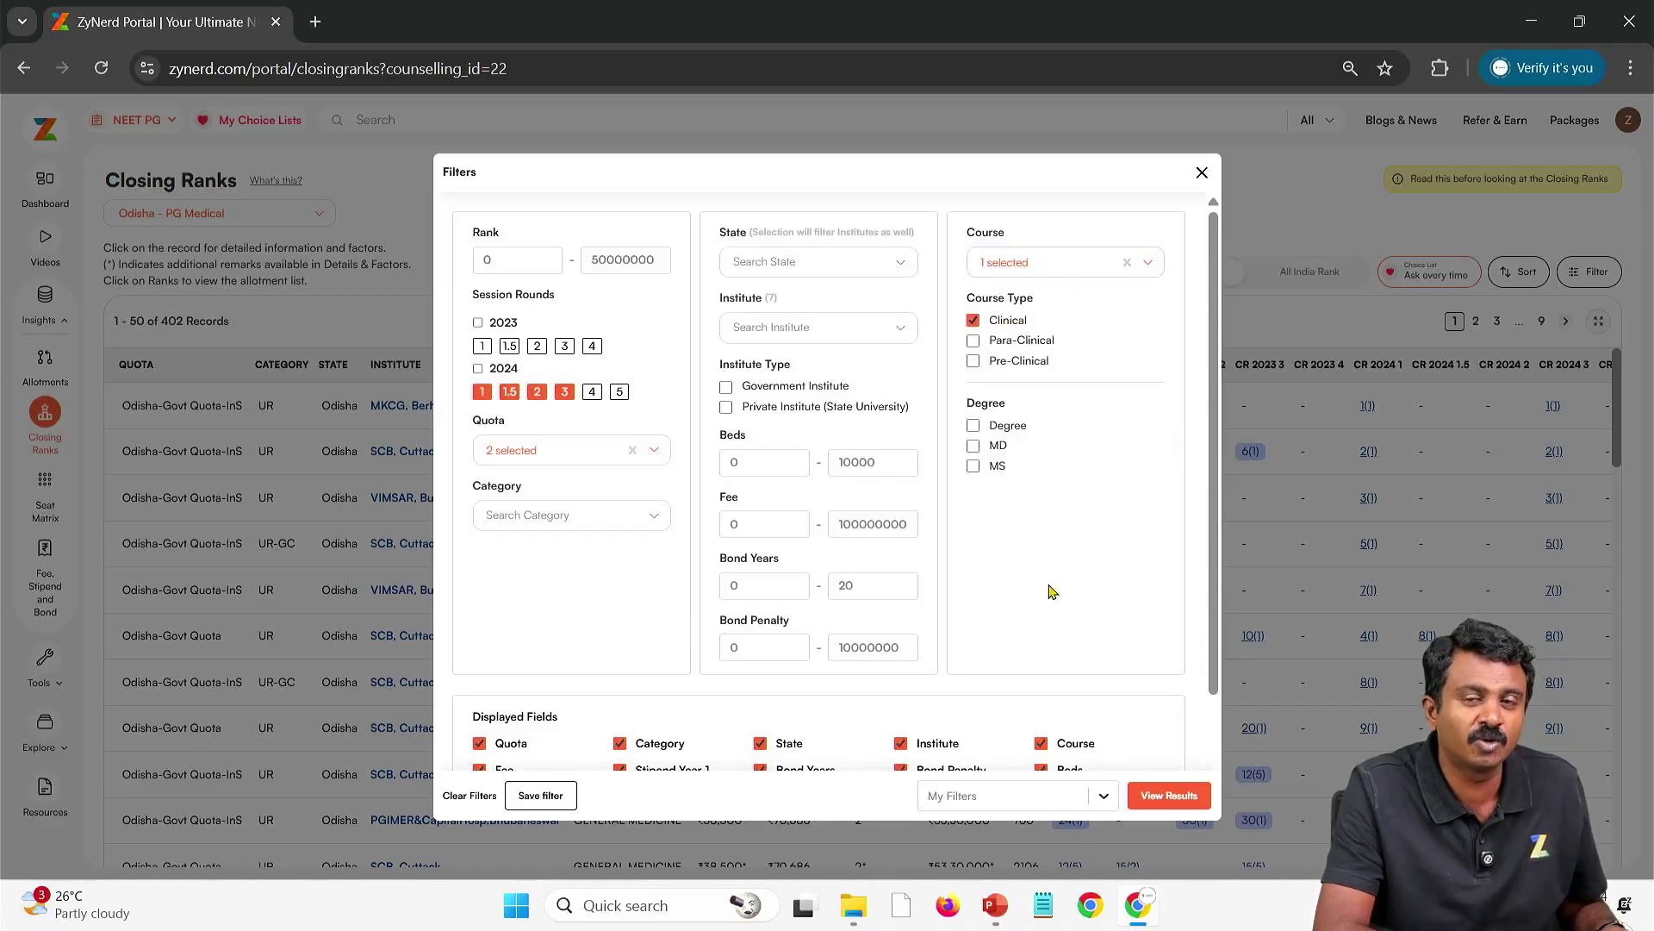
{"action": "left_click", "coordinate": [974, 320]}
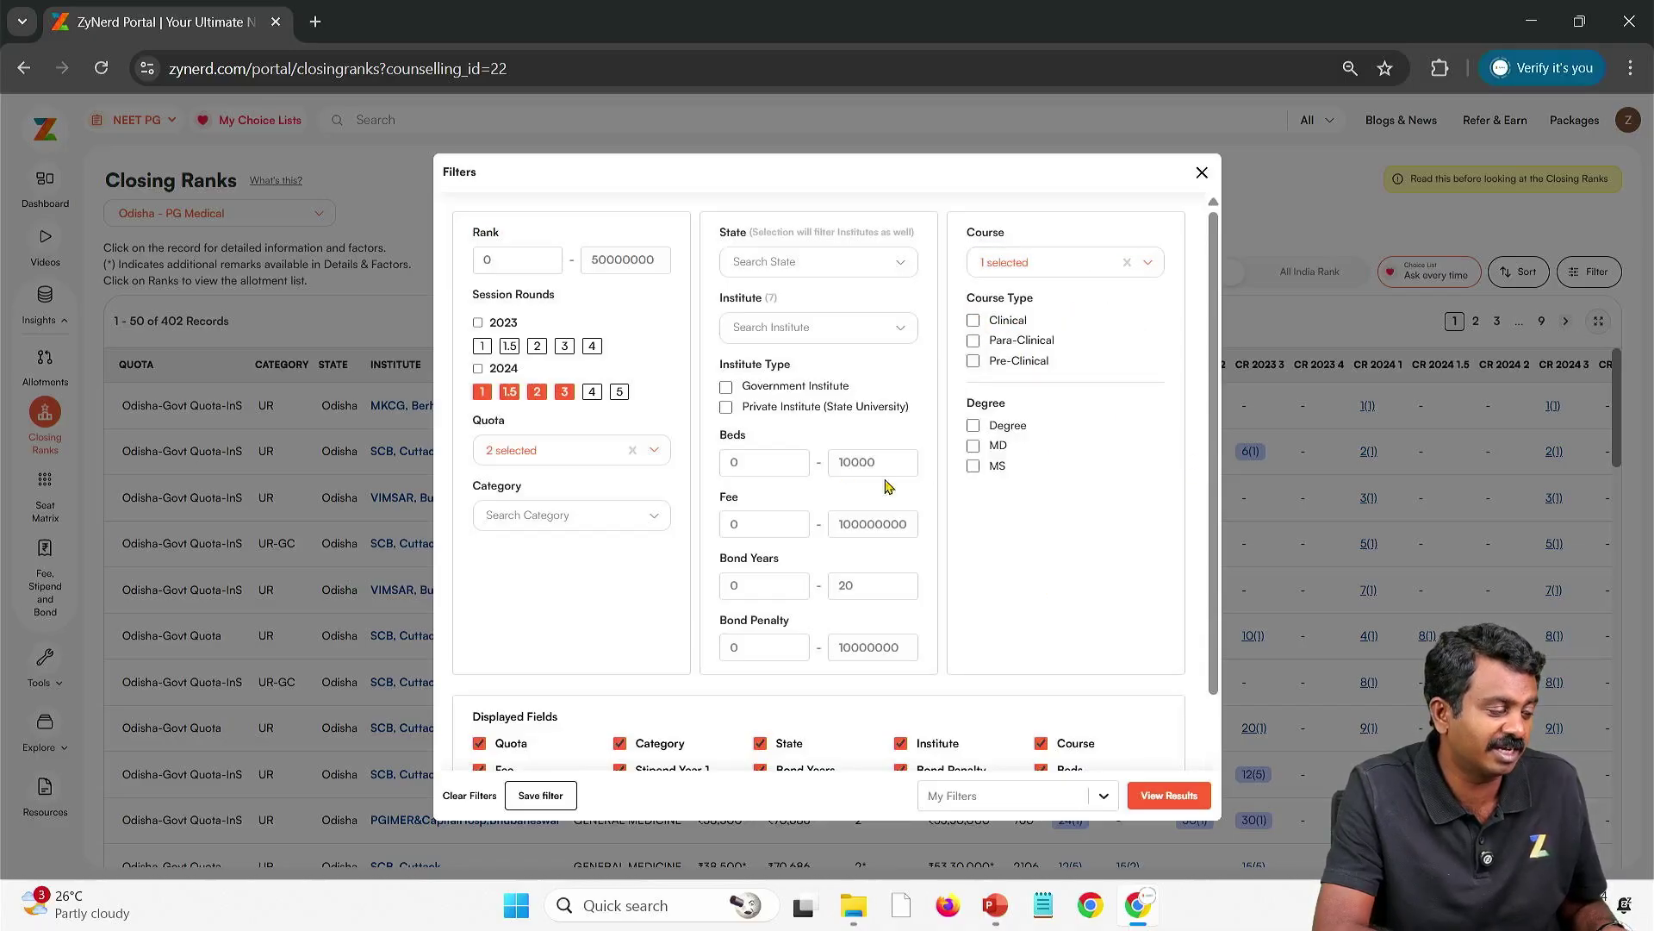
{"action": "left_click", "coordinate": [586, 517]}
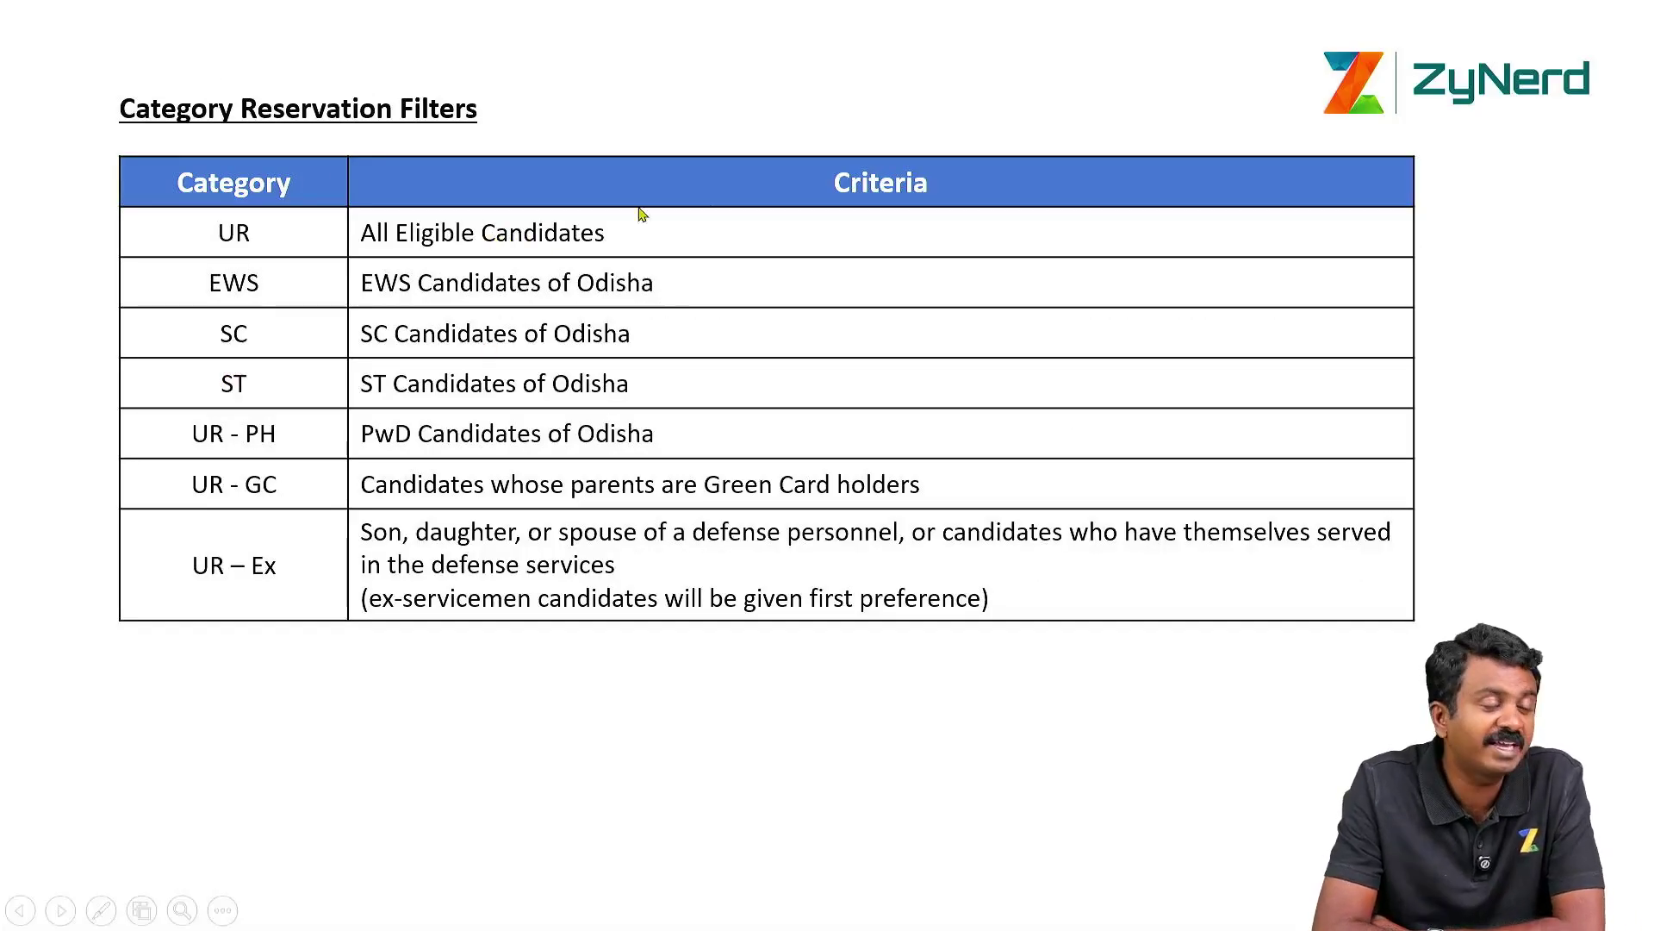
Step: Move between the Quota wise Eligibility and Category Reservation Filters slides
{"action": "key", "text": "Left"}
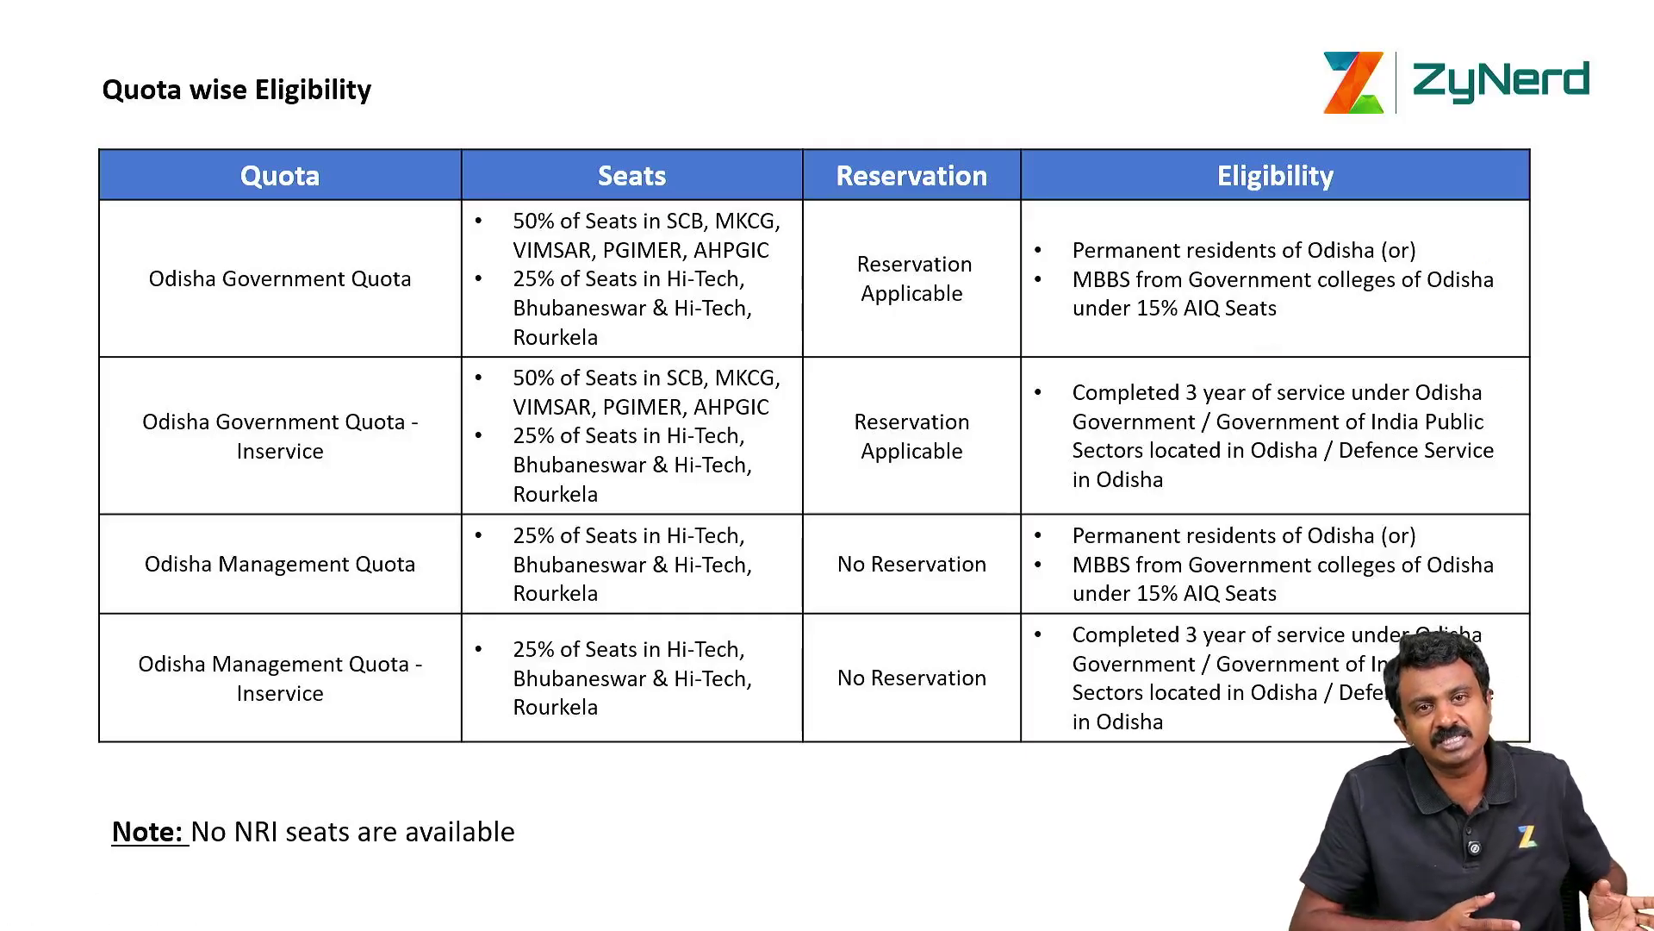
{"action": "key", "text": "Right"}
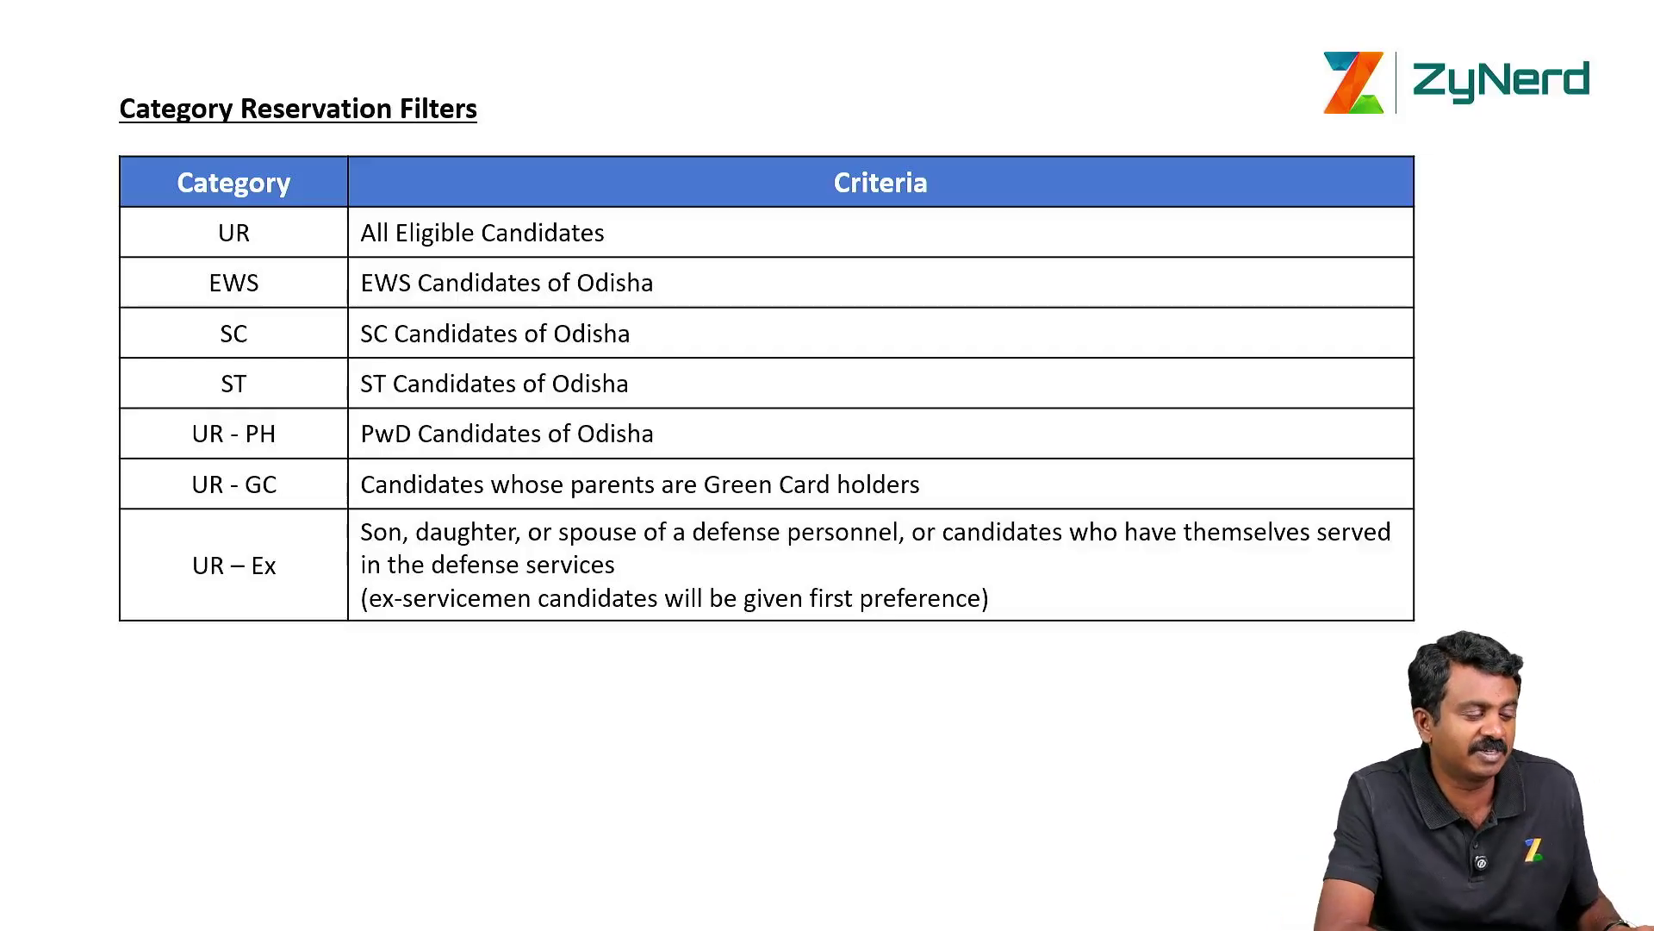
{"action": "key", "text": "Right"}
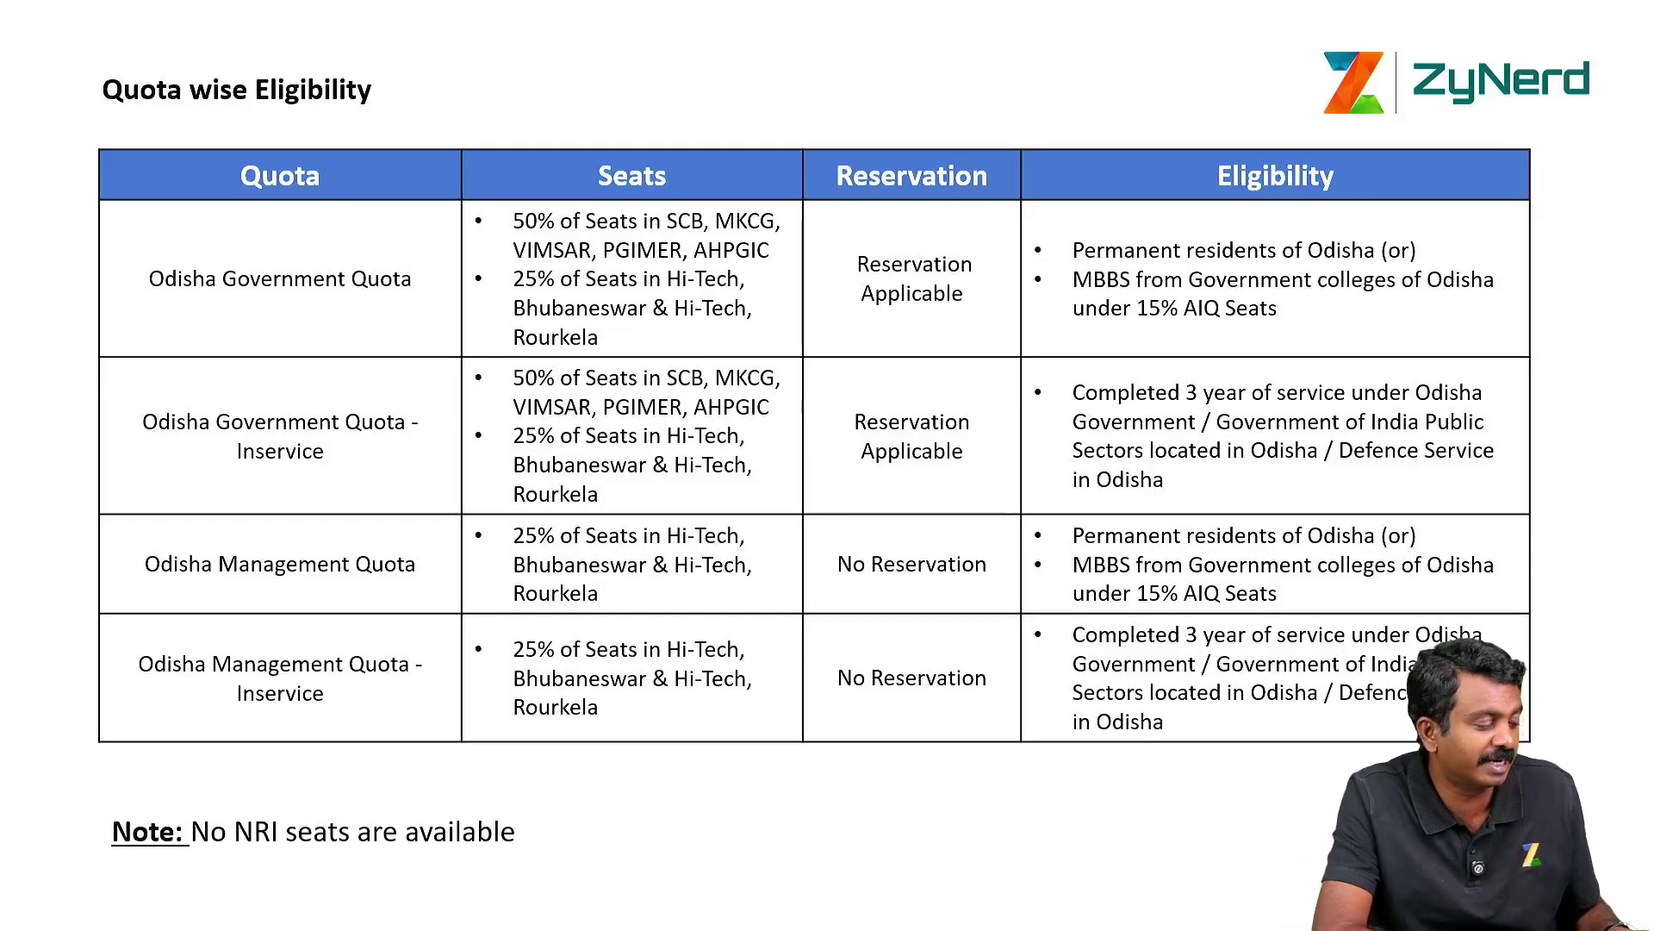
{"action": "key", "text": "Right"}
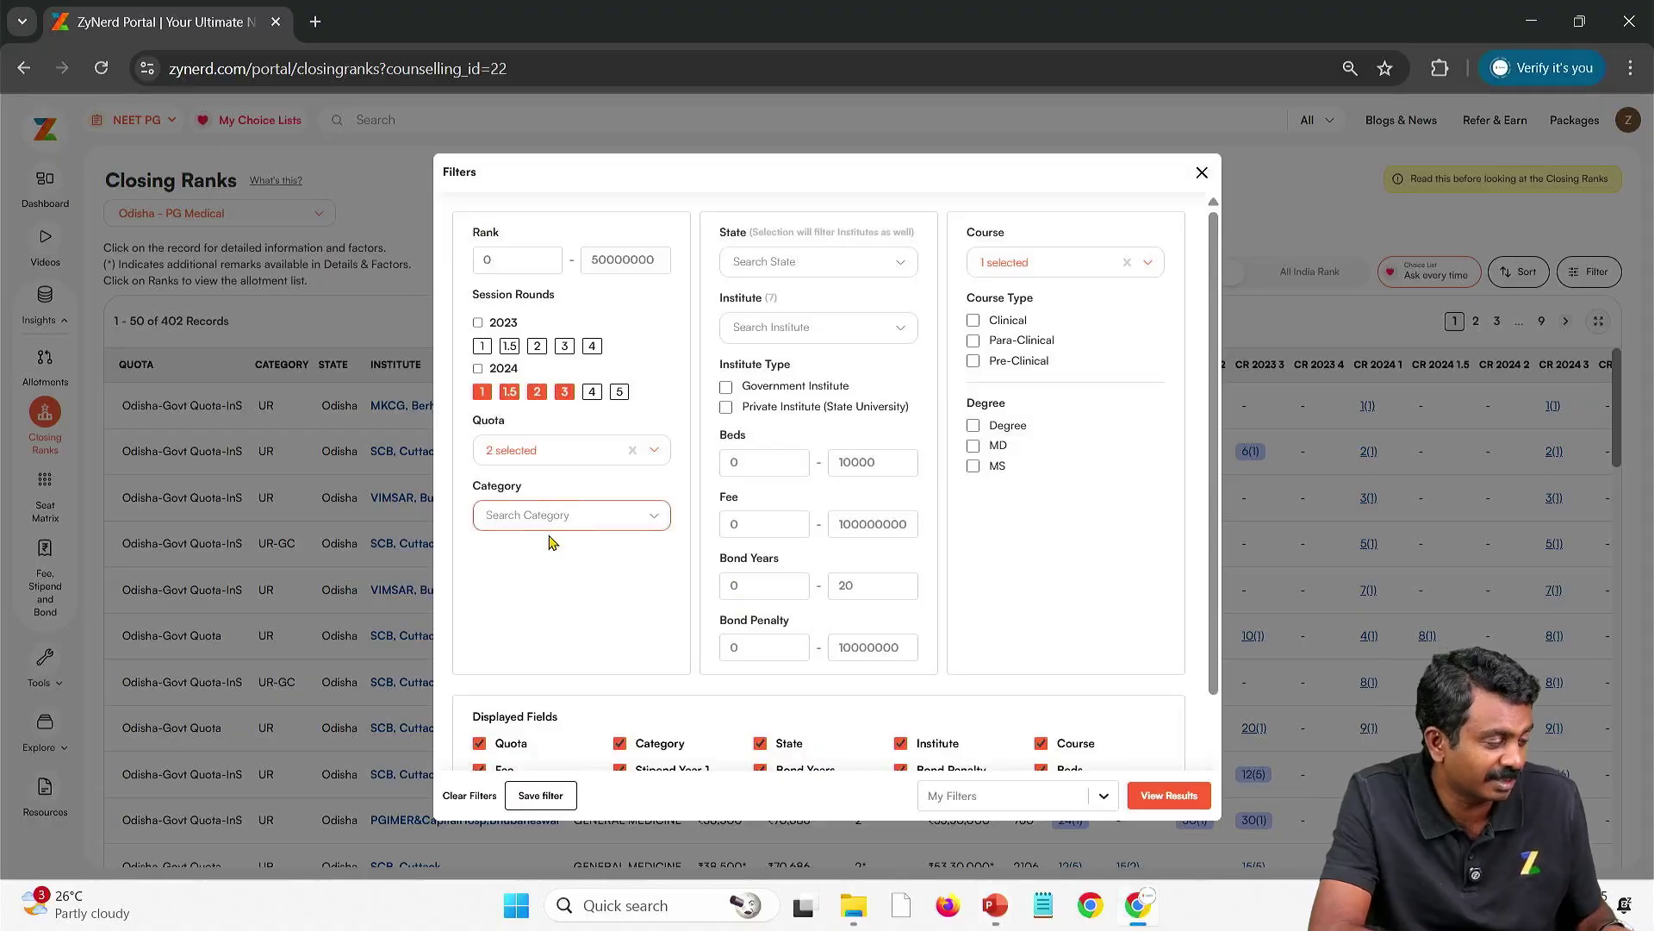
Step: Try the UR and SC category options, then clear the category filter again
{"action": "left_click", "coordinate": [556, 522]}
{"action": "left_click", "coordinate": [499, 679]}
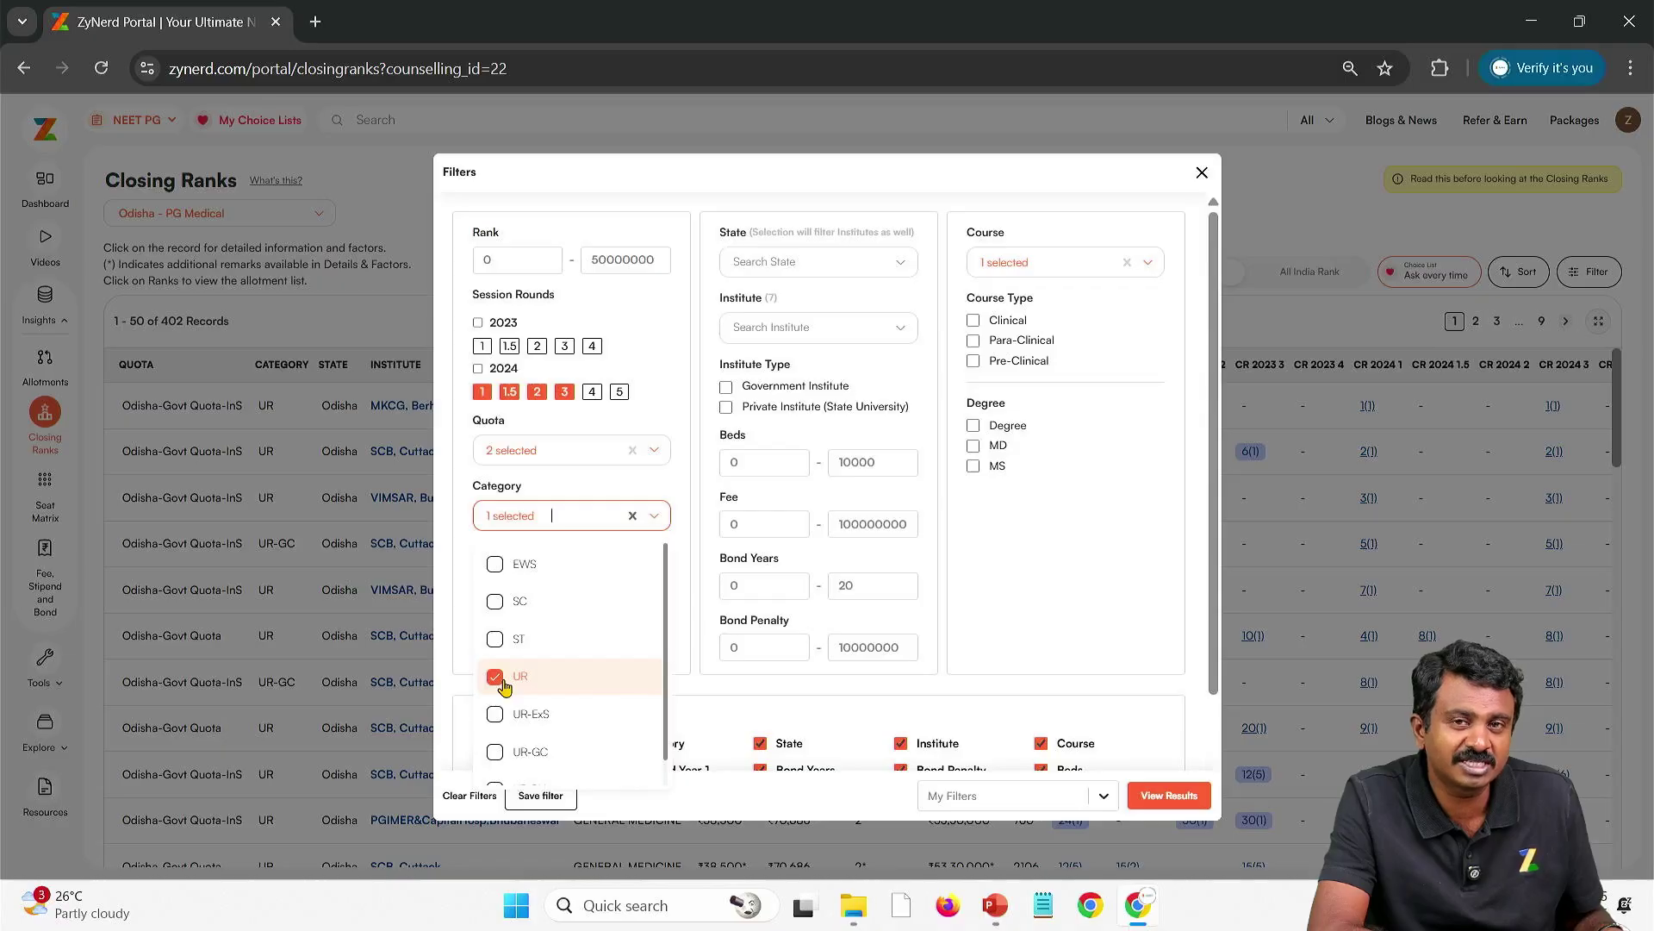
{"action": "left_click", "coordinate": [497, 679]}
{"action": "left_click", "coordinate": [500, 681]}
{"action": "left_click", "coordinate": [498, 679]}
{"action": "scroll", "coordinate": [503, 685], "scroll_direction": "down", "scroll_amount": 1}
{"action": "left_click", "coordinate": [499, 590]}
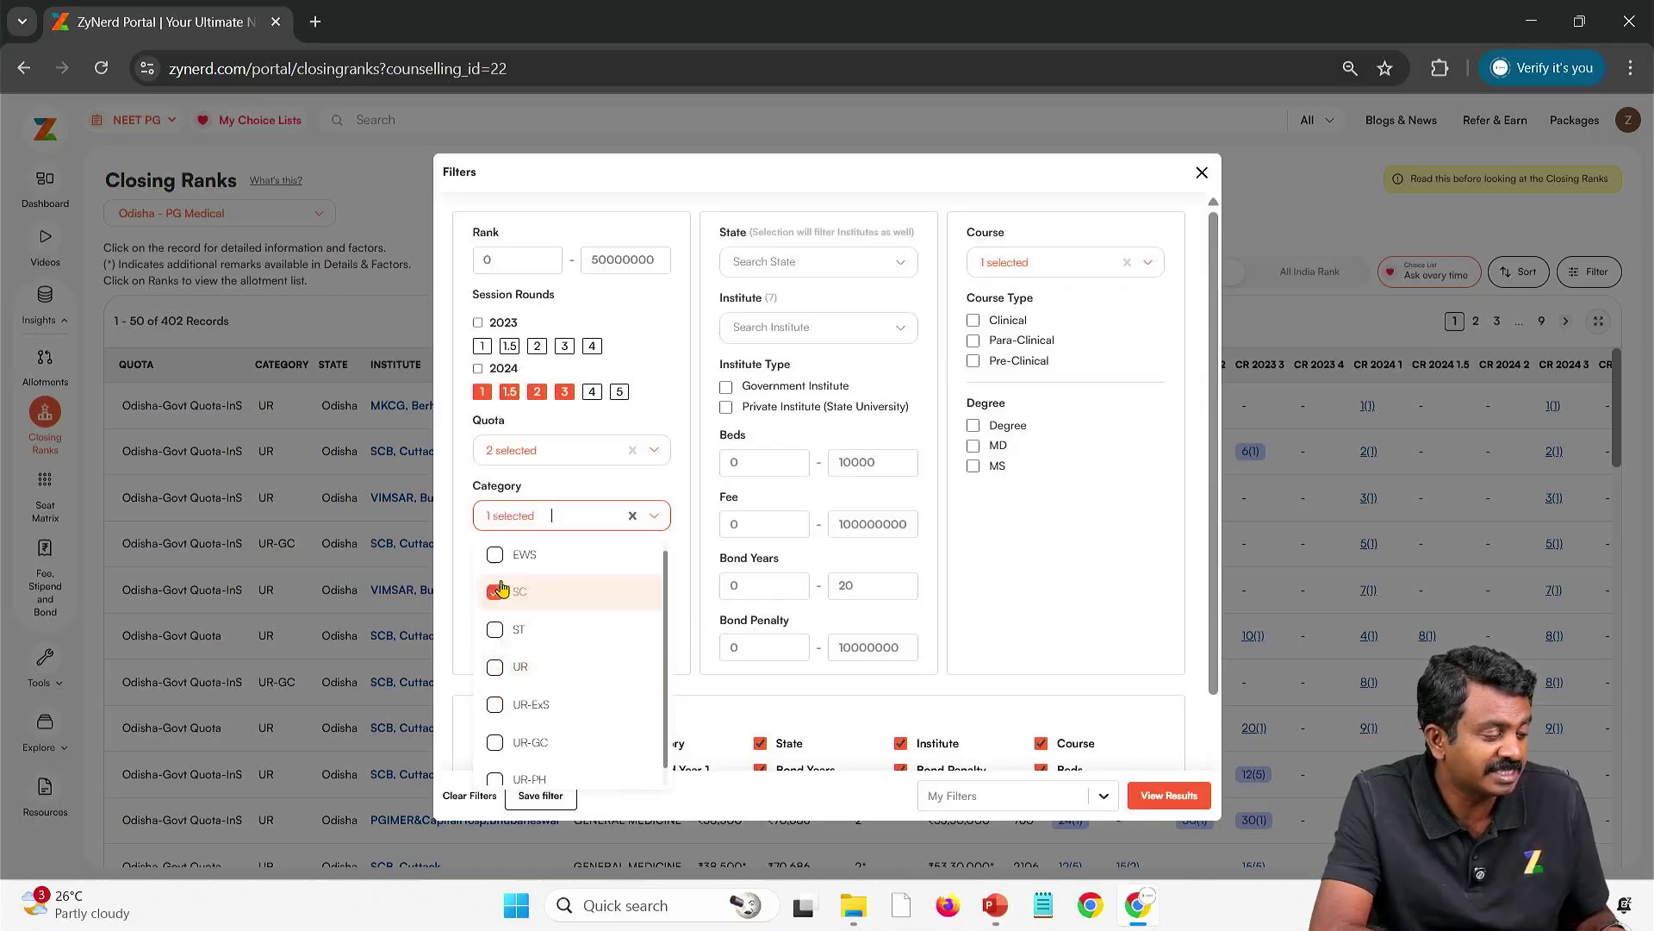
{"action": "left_click", "coordinate": [502, 681]}
{"action": "scroll", "coordinate": [582, 685], "scroll_direction": "up", "scroll_amount": 1}
{"action": "scroll", "coordinate": [582, 684], "scroll_direction": "down", "scroll_amount": 1}
{"action": "left_click", "coordinate": [493, 664]}
{"action": "left_click", "coordinate": [497, 573]}
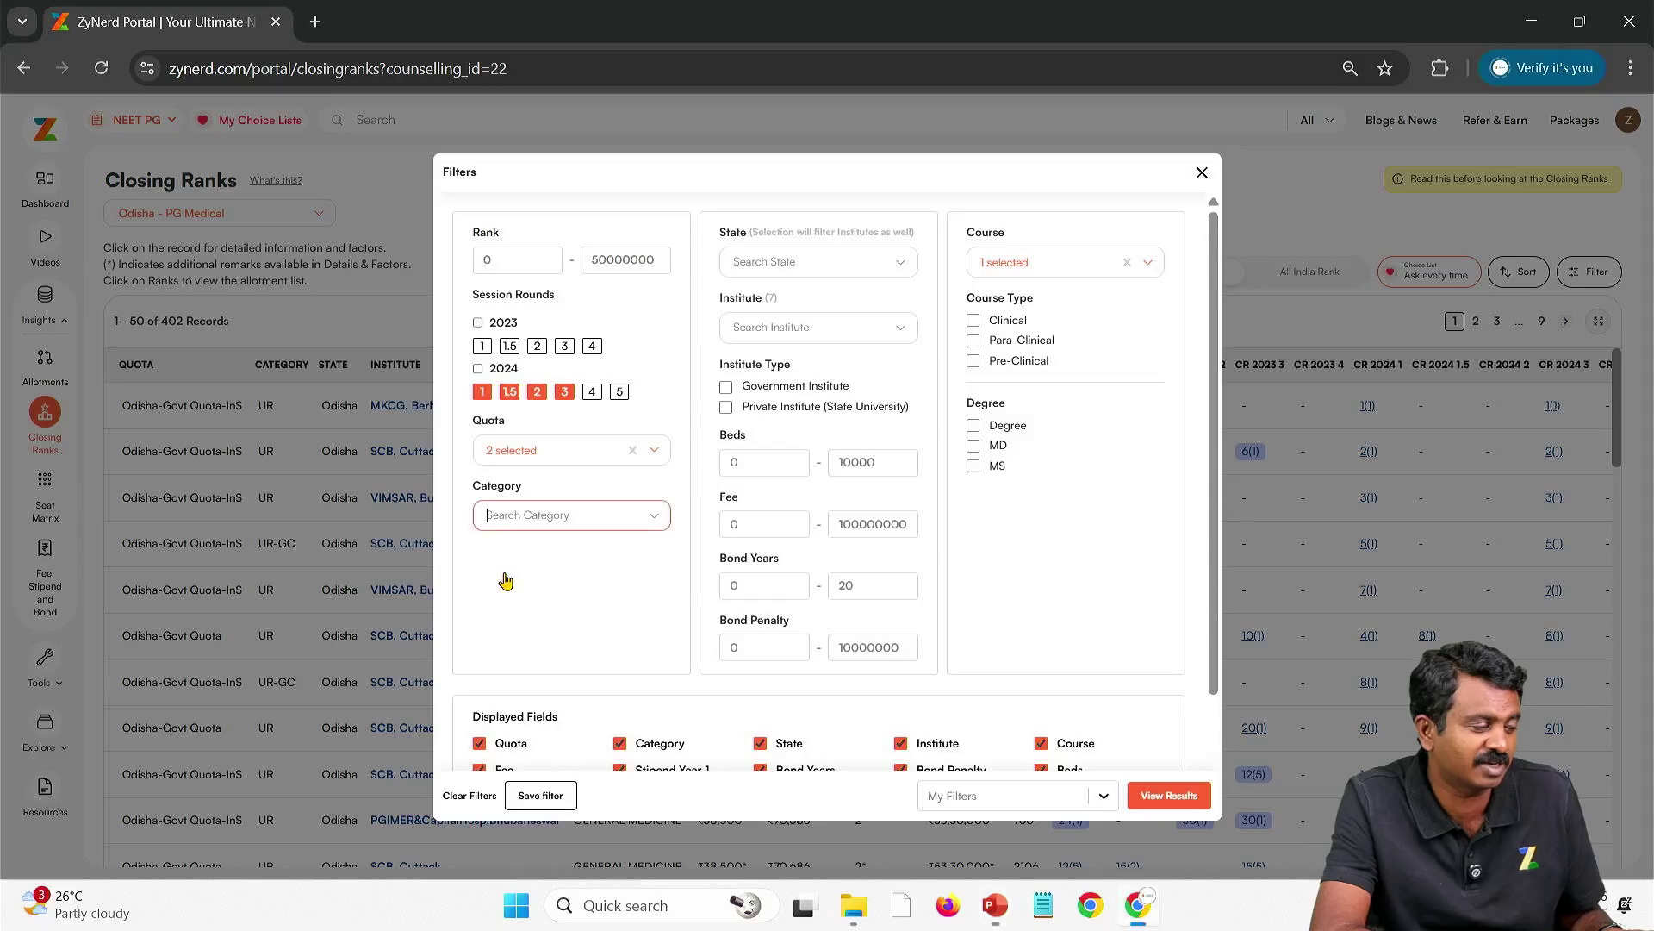
Step: Select only the UR category and apply the filters to the closing ranks
{"action": "left_click", "coordinate": [559, 524]}
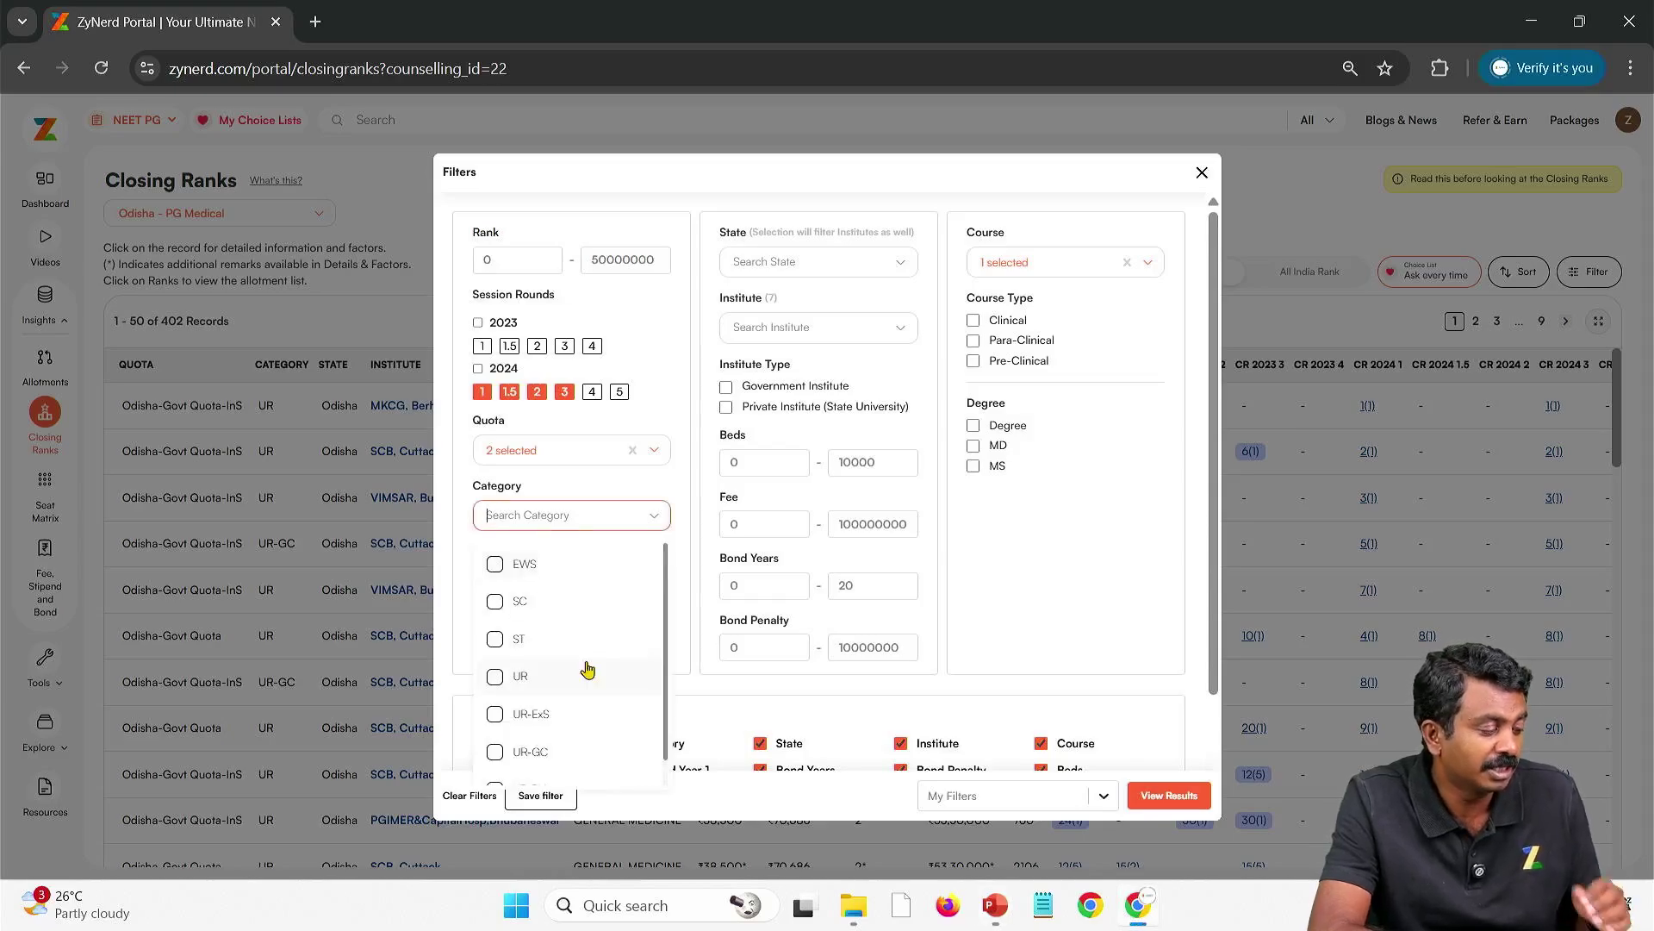
{"action": "scroll", "coordinate": [583, 665], "scroll_direction": "down", "scroll_amount": 1}
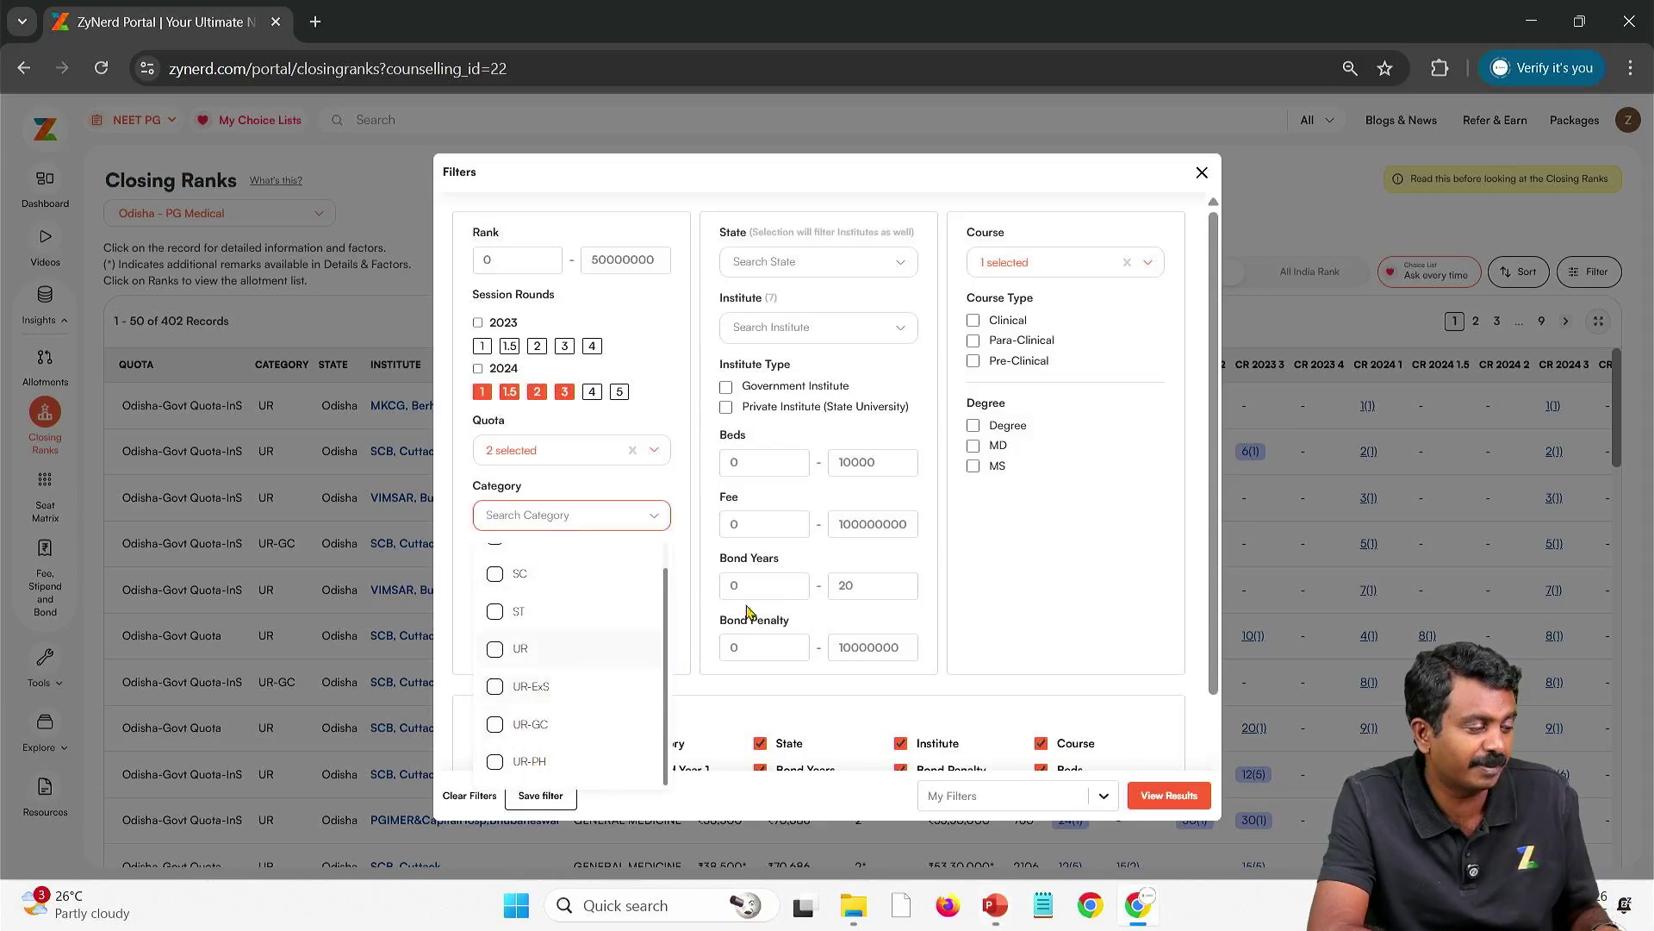
{"action": "left_click", "coordinate": [517, 648]}
{"action": "left_click", "coordinate": [1152, 793]}
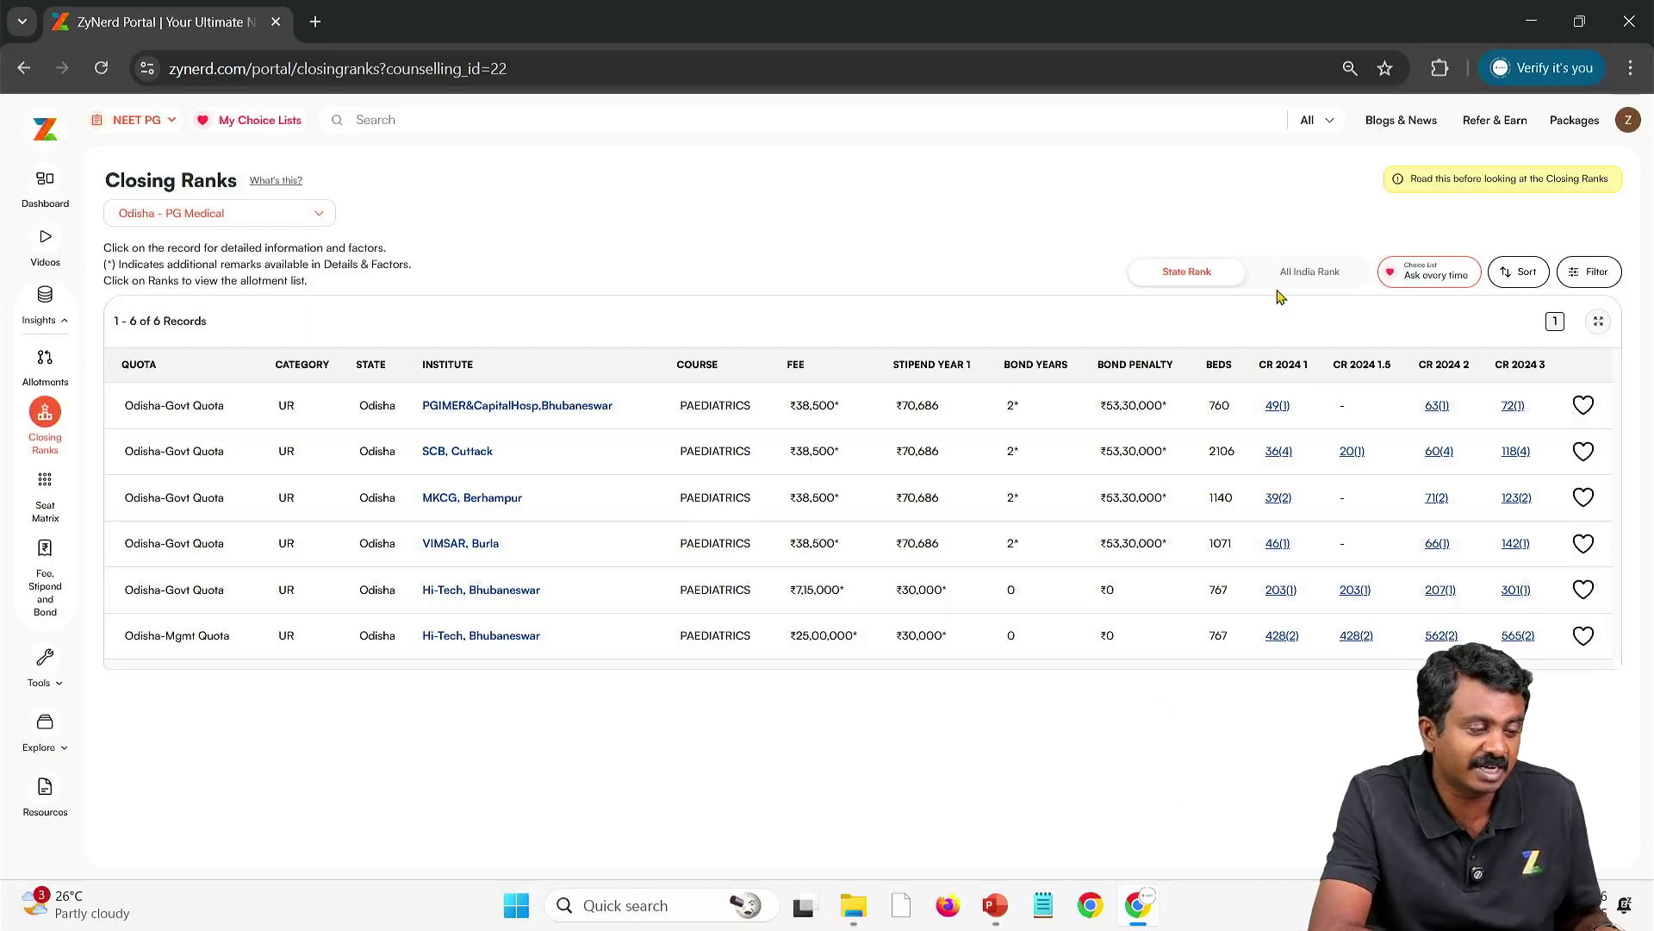
Step: Switch the closing ranks table from state ranks to All India ranks
{"action": "left_click", "coordinate": [1324, 279]}
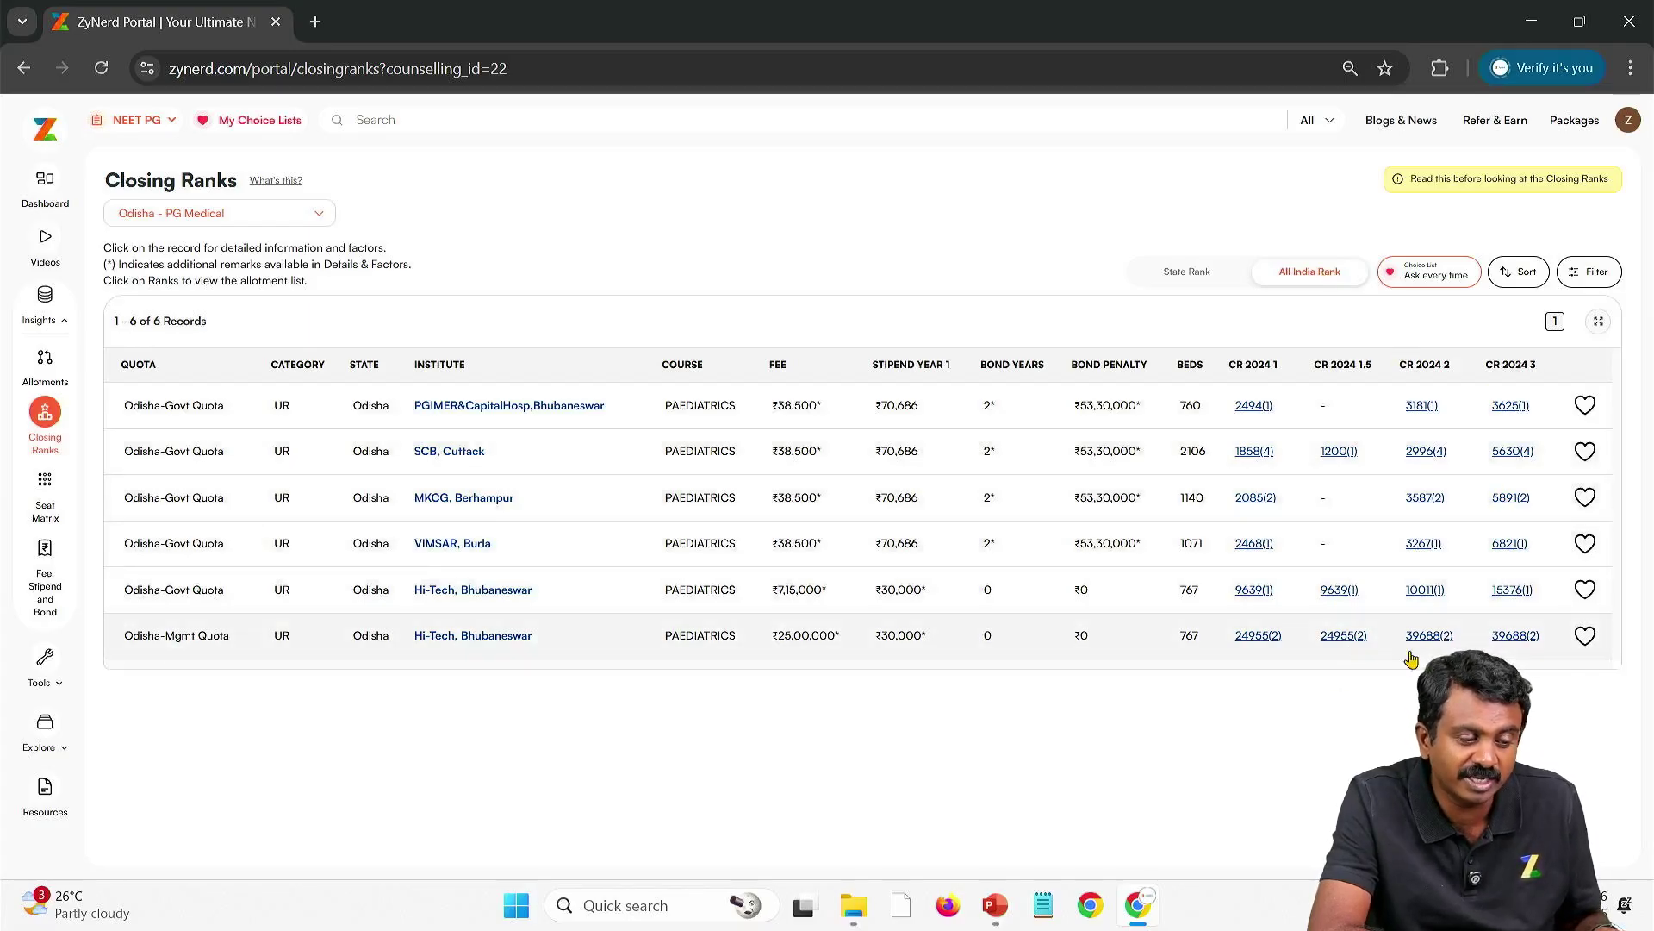
{"action": "left_click", "coordinate": [1194, 274]}
{"action": "left_click", "coordinate": [1300, 280]}
{"action": "left_click", "coordinate": [1595, 281]}
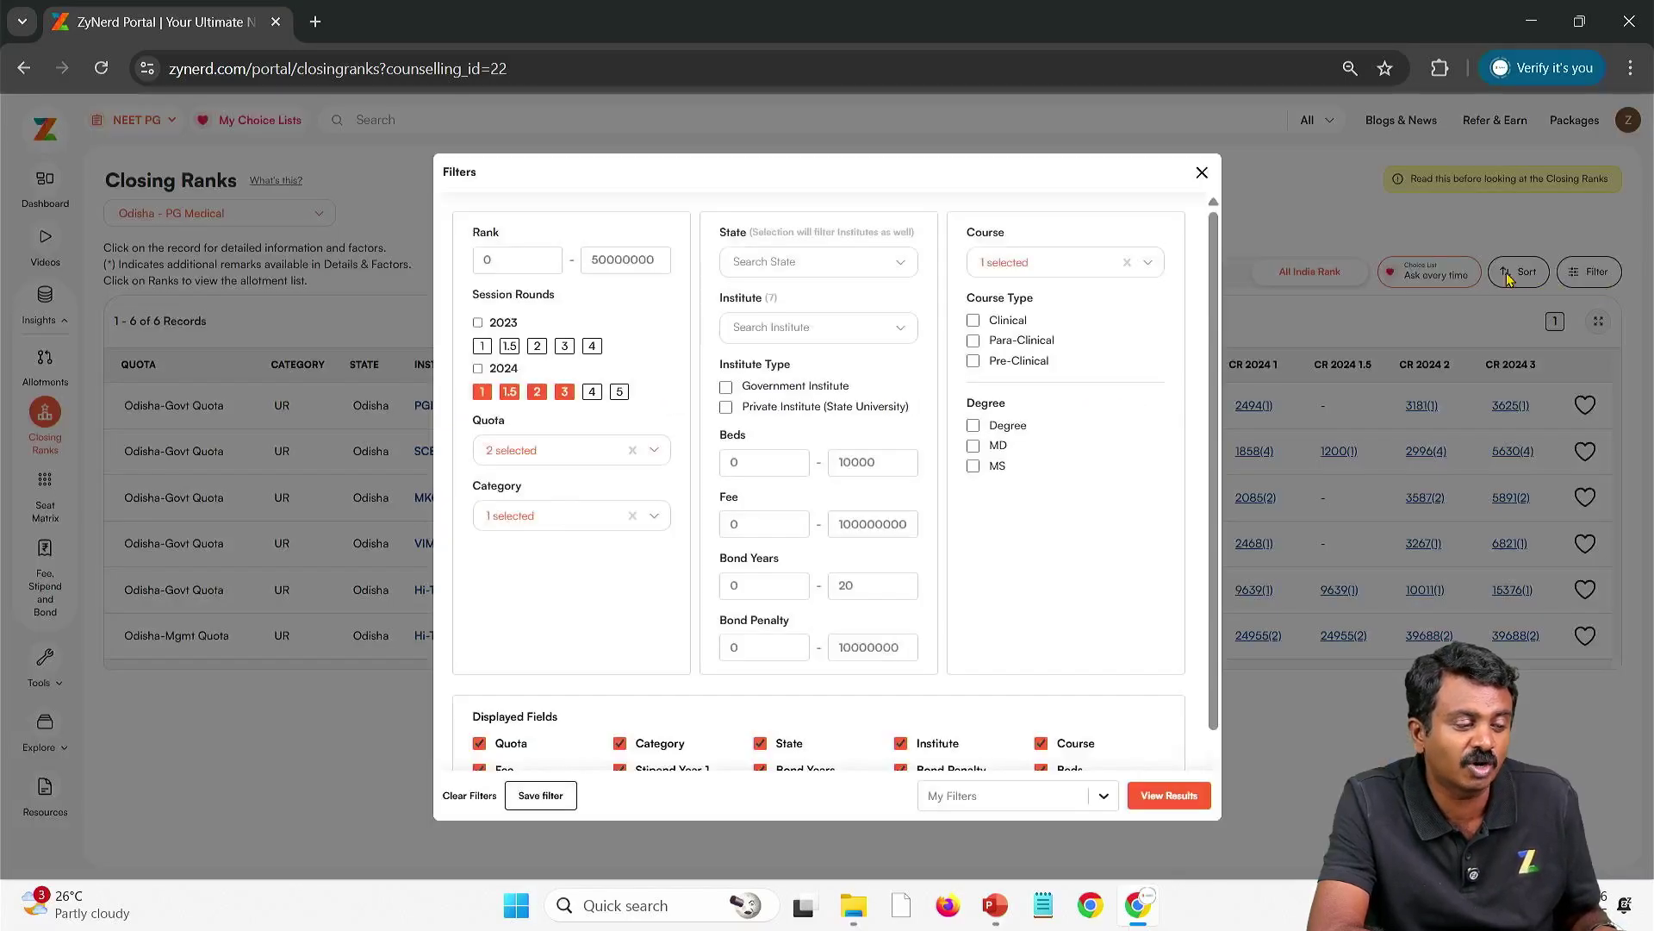
{"action": "left_click", "coordinate": [1321, 239]}
Step: View the full details of the MKCG Berhampur row, then close them
{"action": "left_click", "coordinate": [960, 489]}
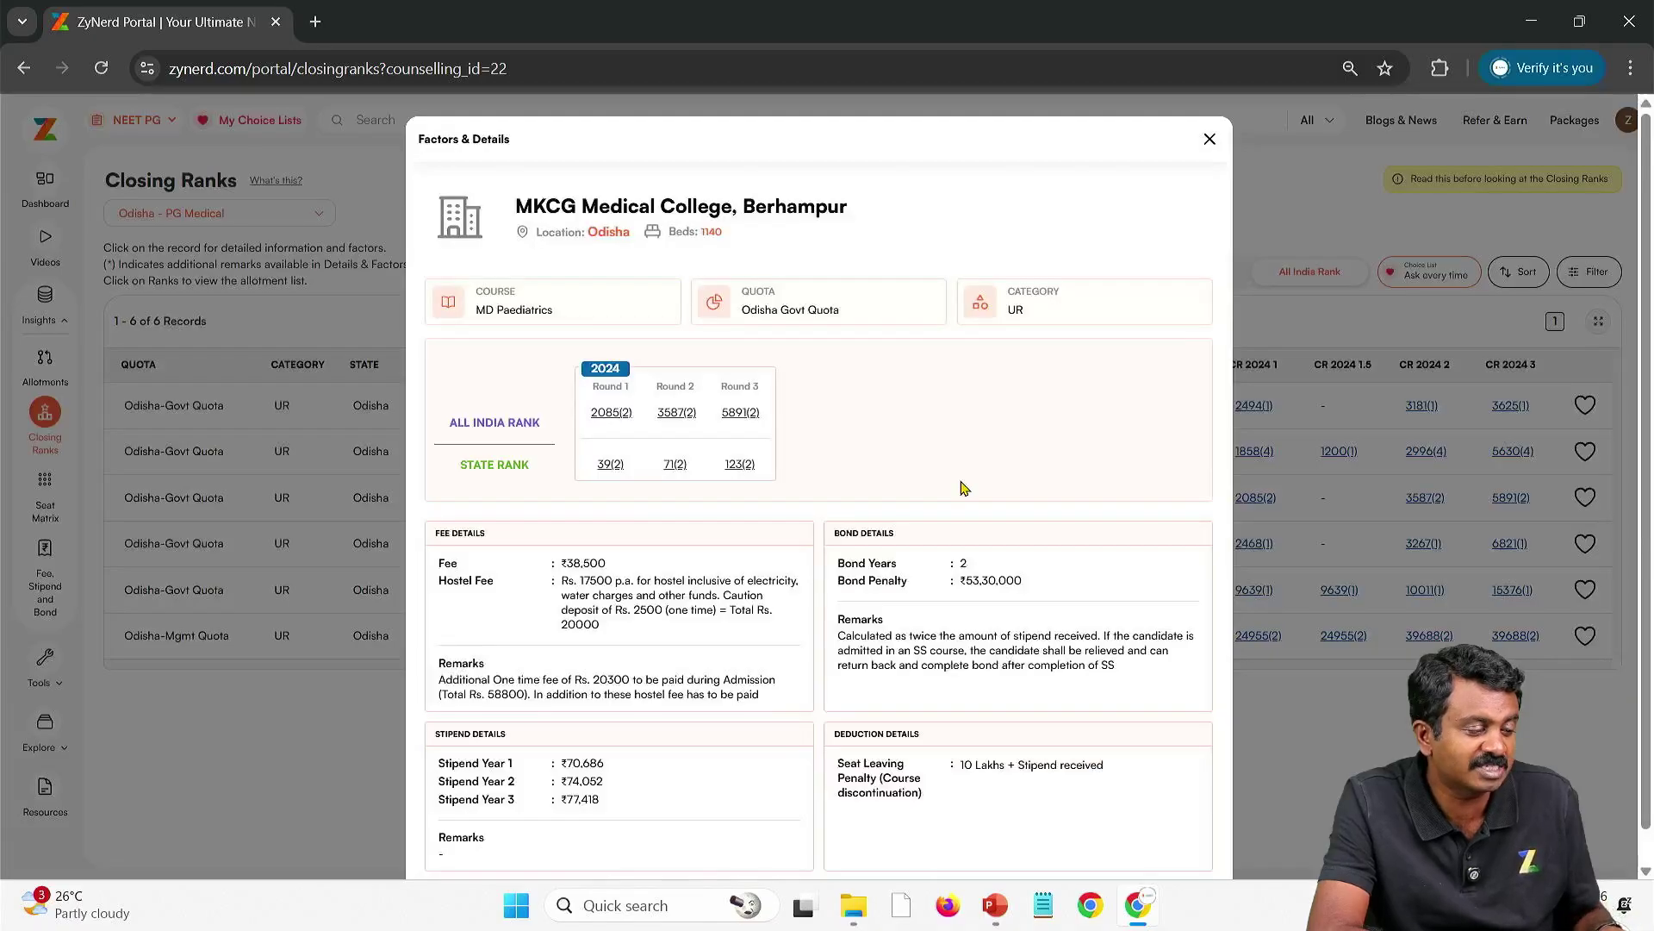
{"action": "scroll", "coordinate": [984, 634], "scroll_direction": "down", "scroll_amount": 1}
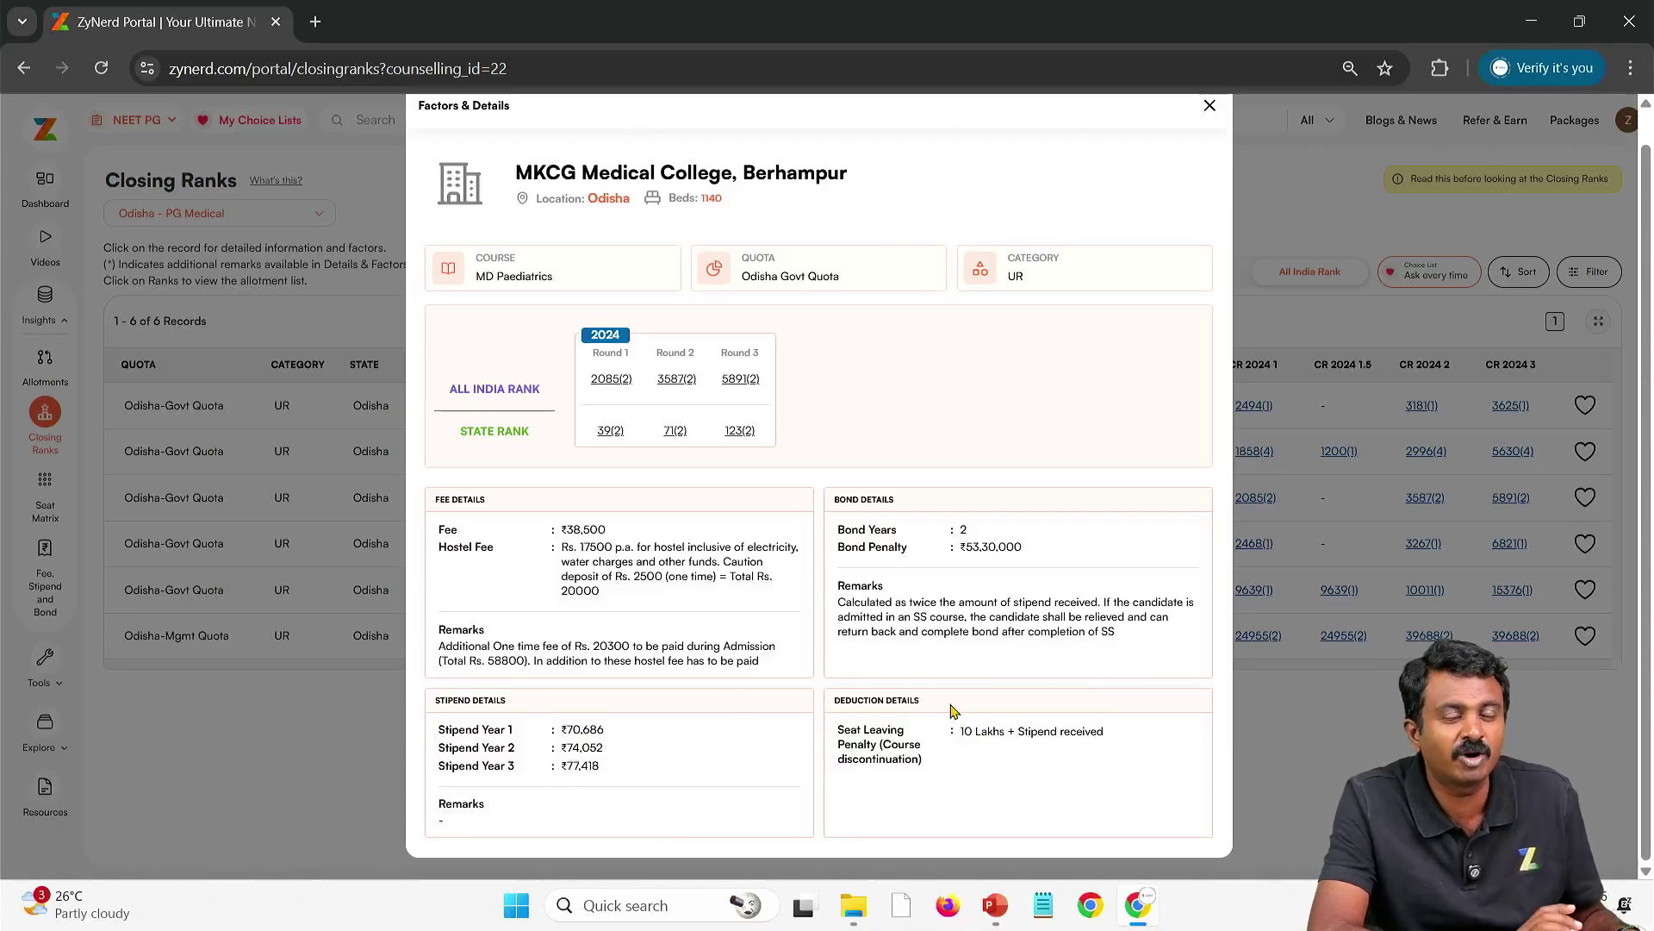
{"action": "key", "text": "Escape"}
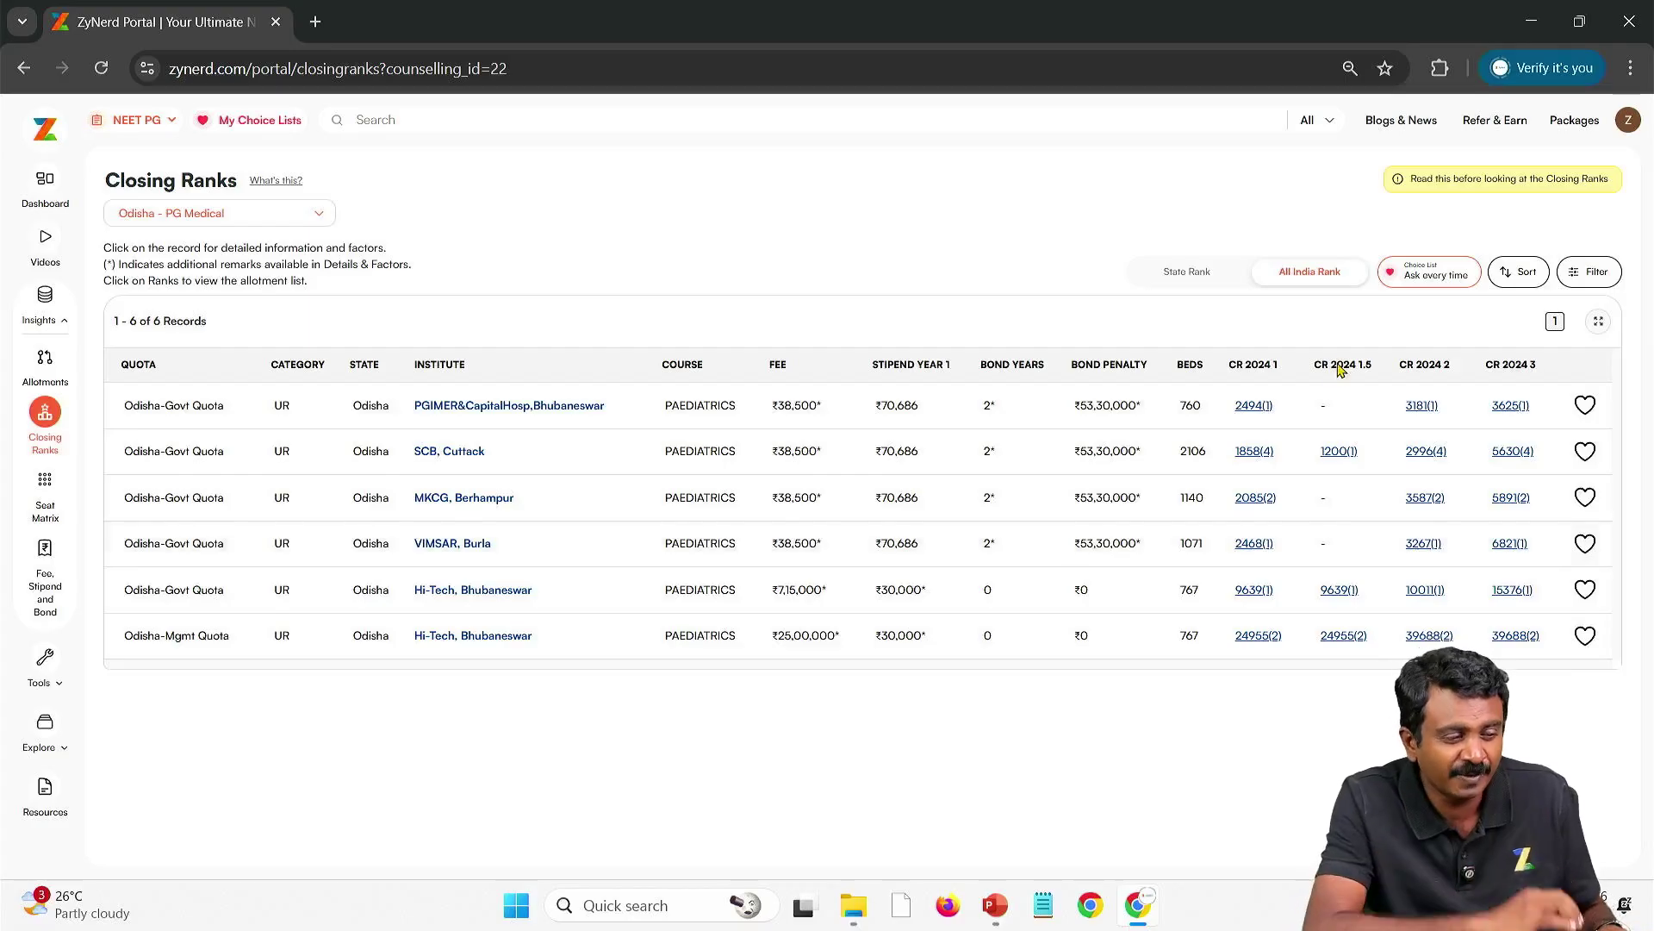
Step: Clear the category, quota and course filters, tick Pre-Clinical, and view the 21 results
{"action": "left_click", "coordinate": [1596, 271]}
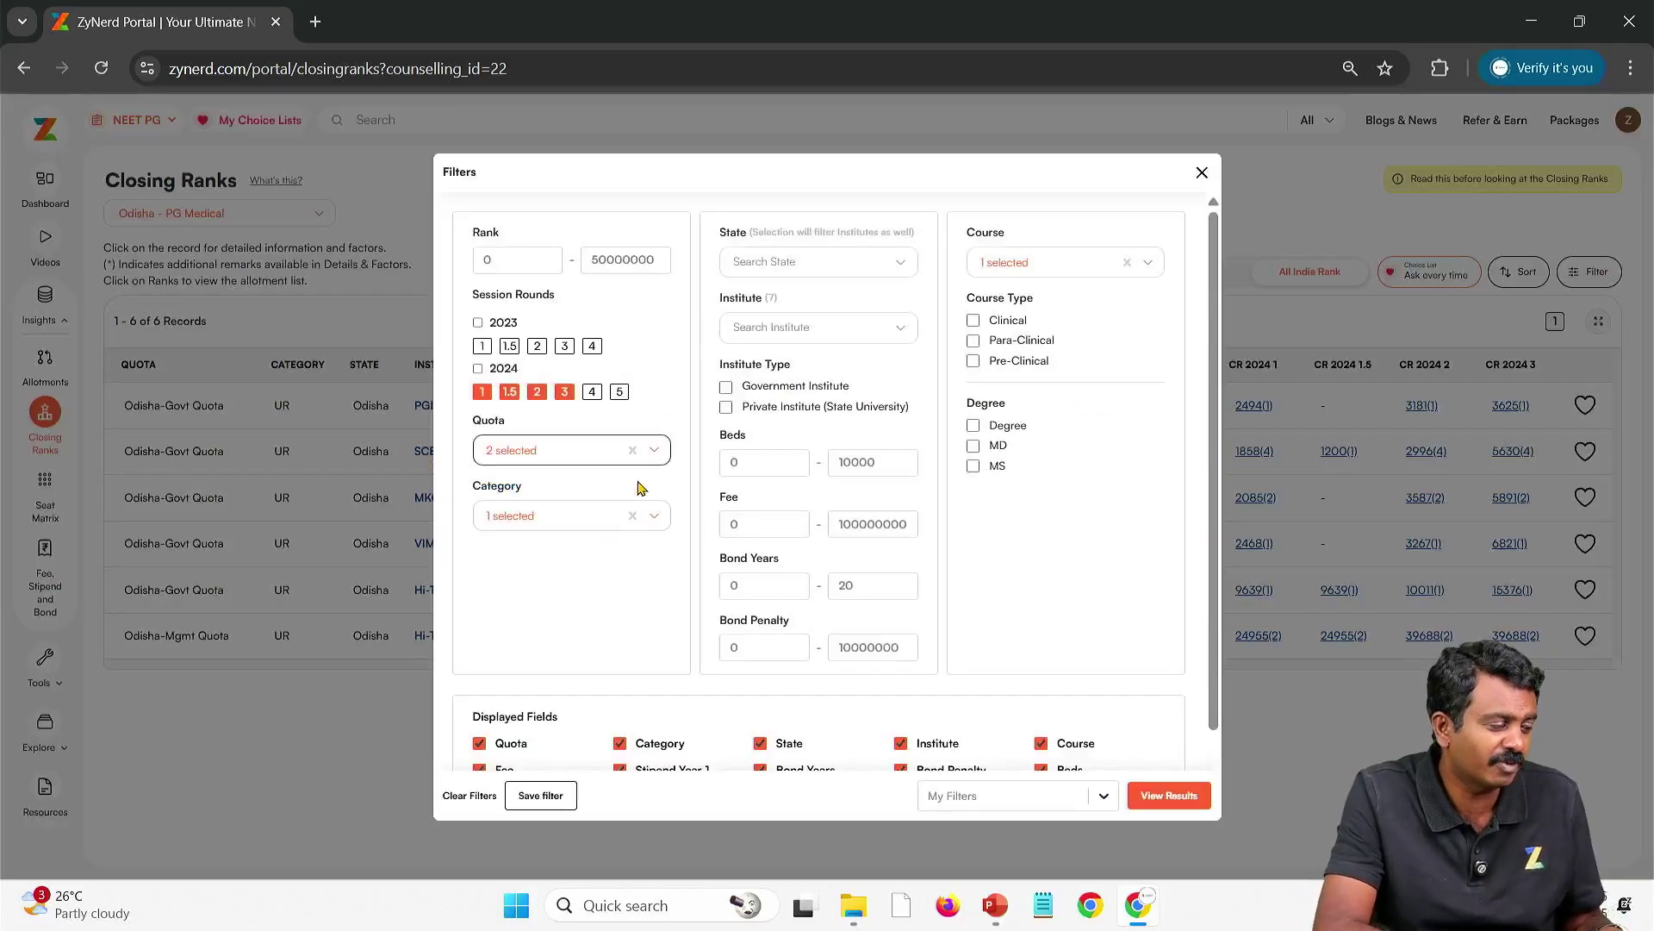
{"action": "left_click", "coordinate": [633, 516]}
{"action": "left_click", "coordinate": [633, 452]}
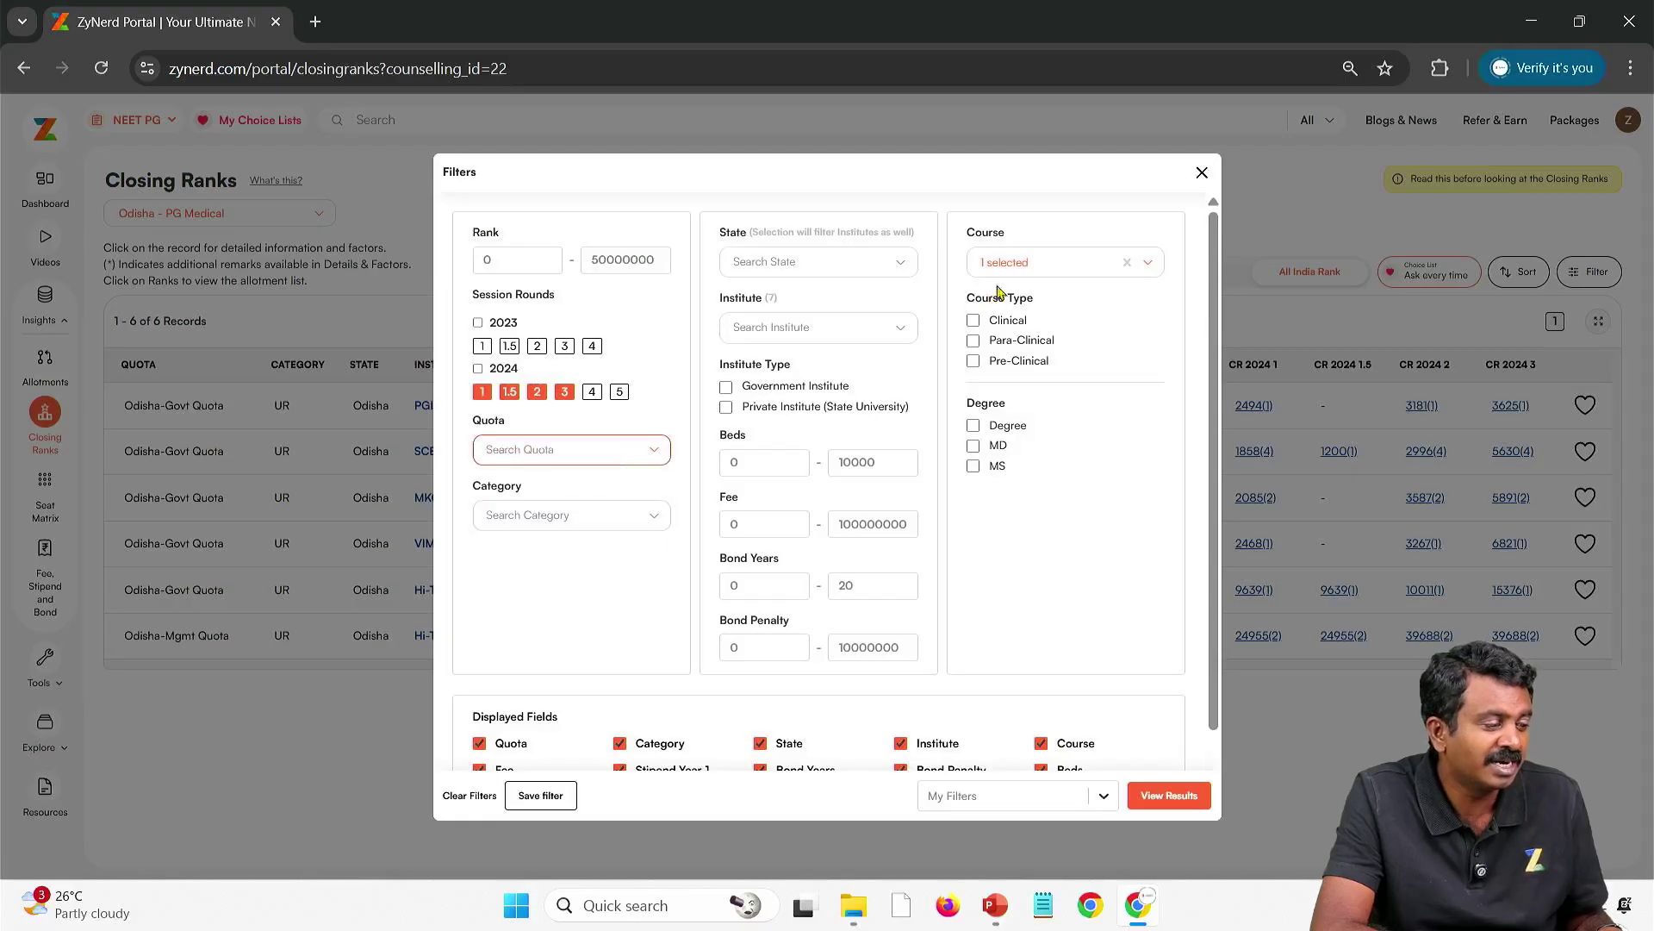
{"action": "left_click", "coordinate": [1146, 262]}
{"action": "left_click", "coordinate": [1126, 262]}
{"action": "left_click", "coordinate": [968, 369]}
{"action": "left_click", "coordinate": [972, 362]}
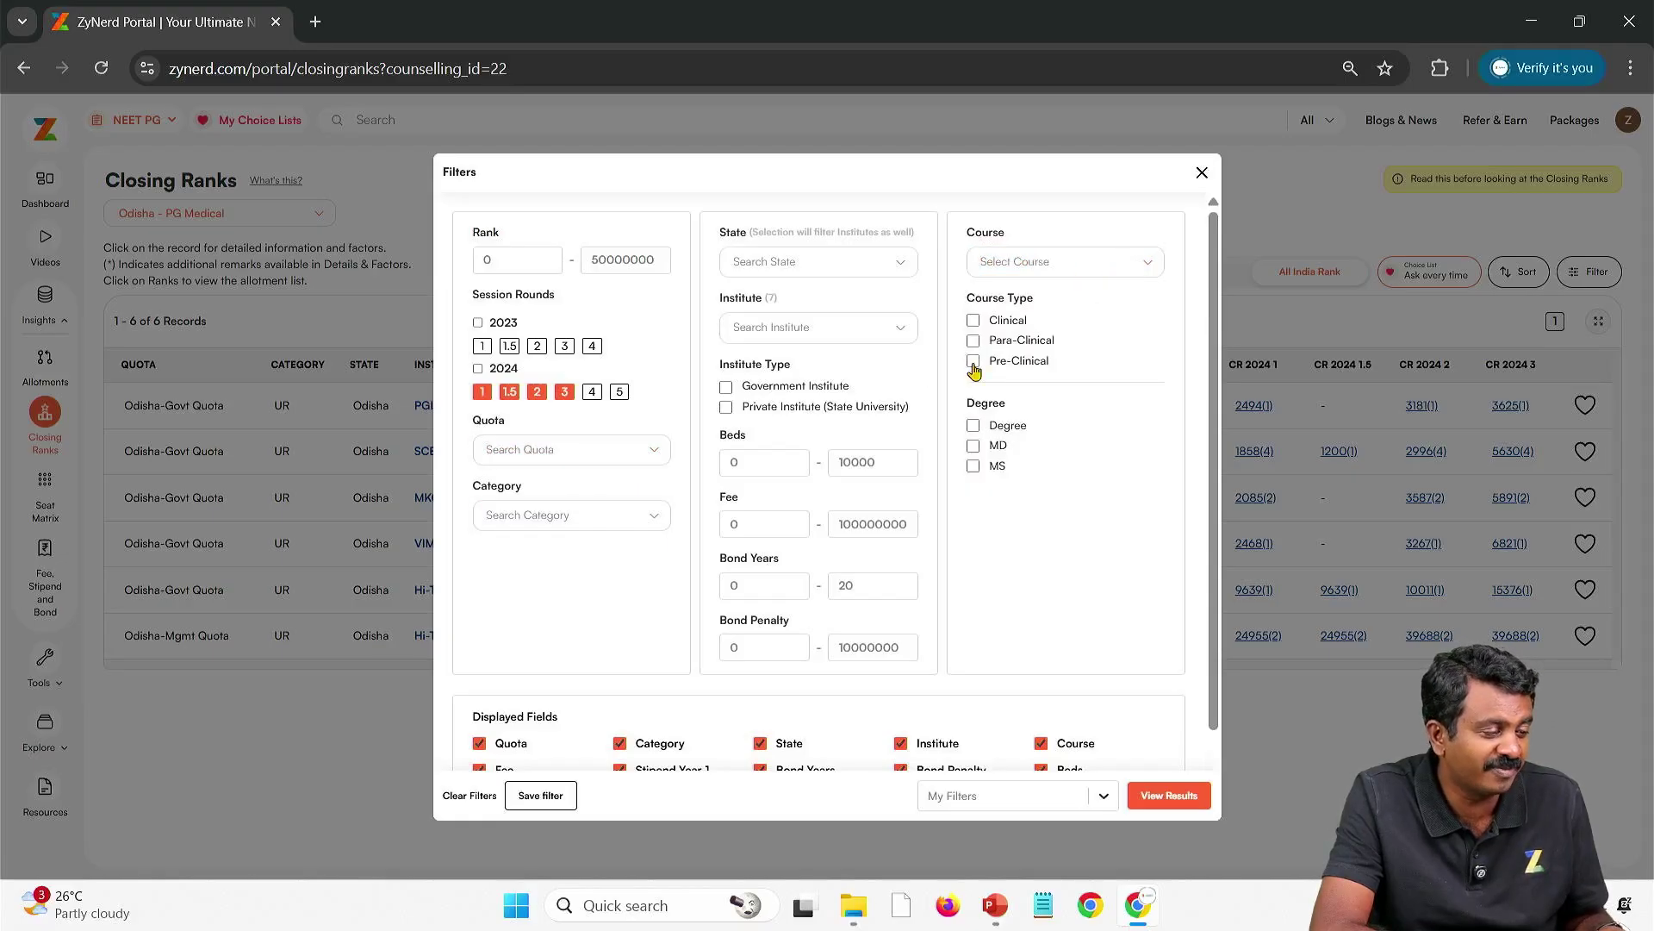
{"action": "left_click", "coordinate": [1134, 798]}
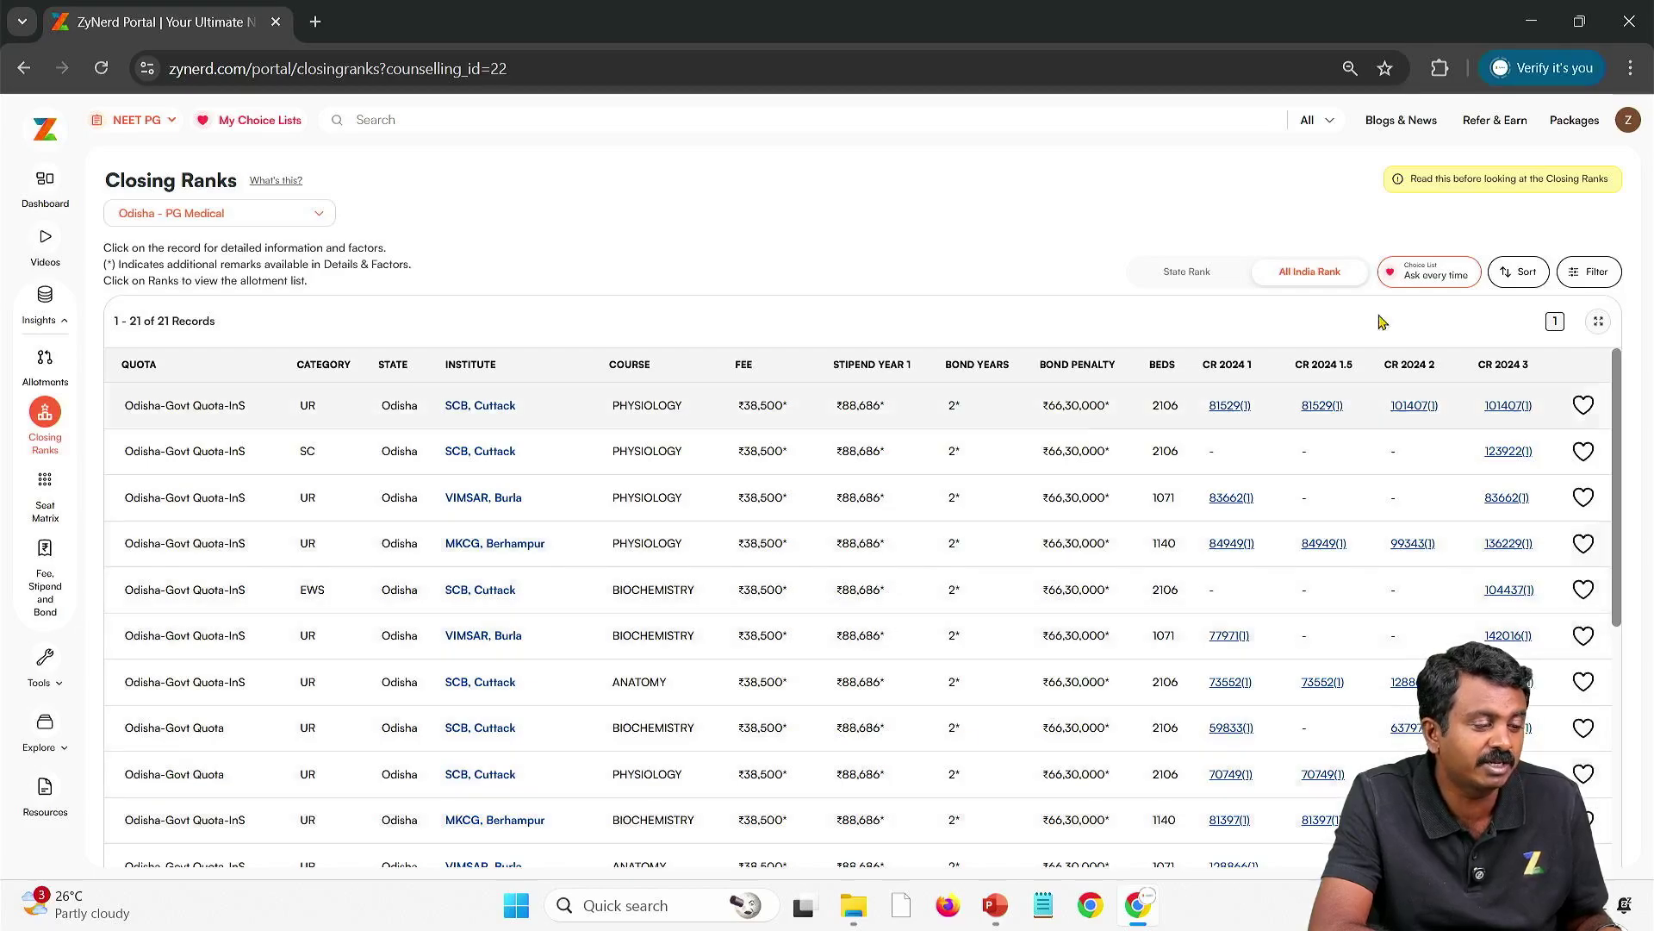
Step: Swap the Pre-Clinical course type for Clinical and load the 194 resulting records
{"action": "left_click", "coordinate": [1575, 278]}
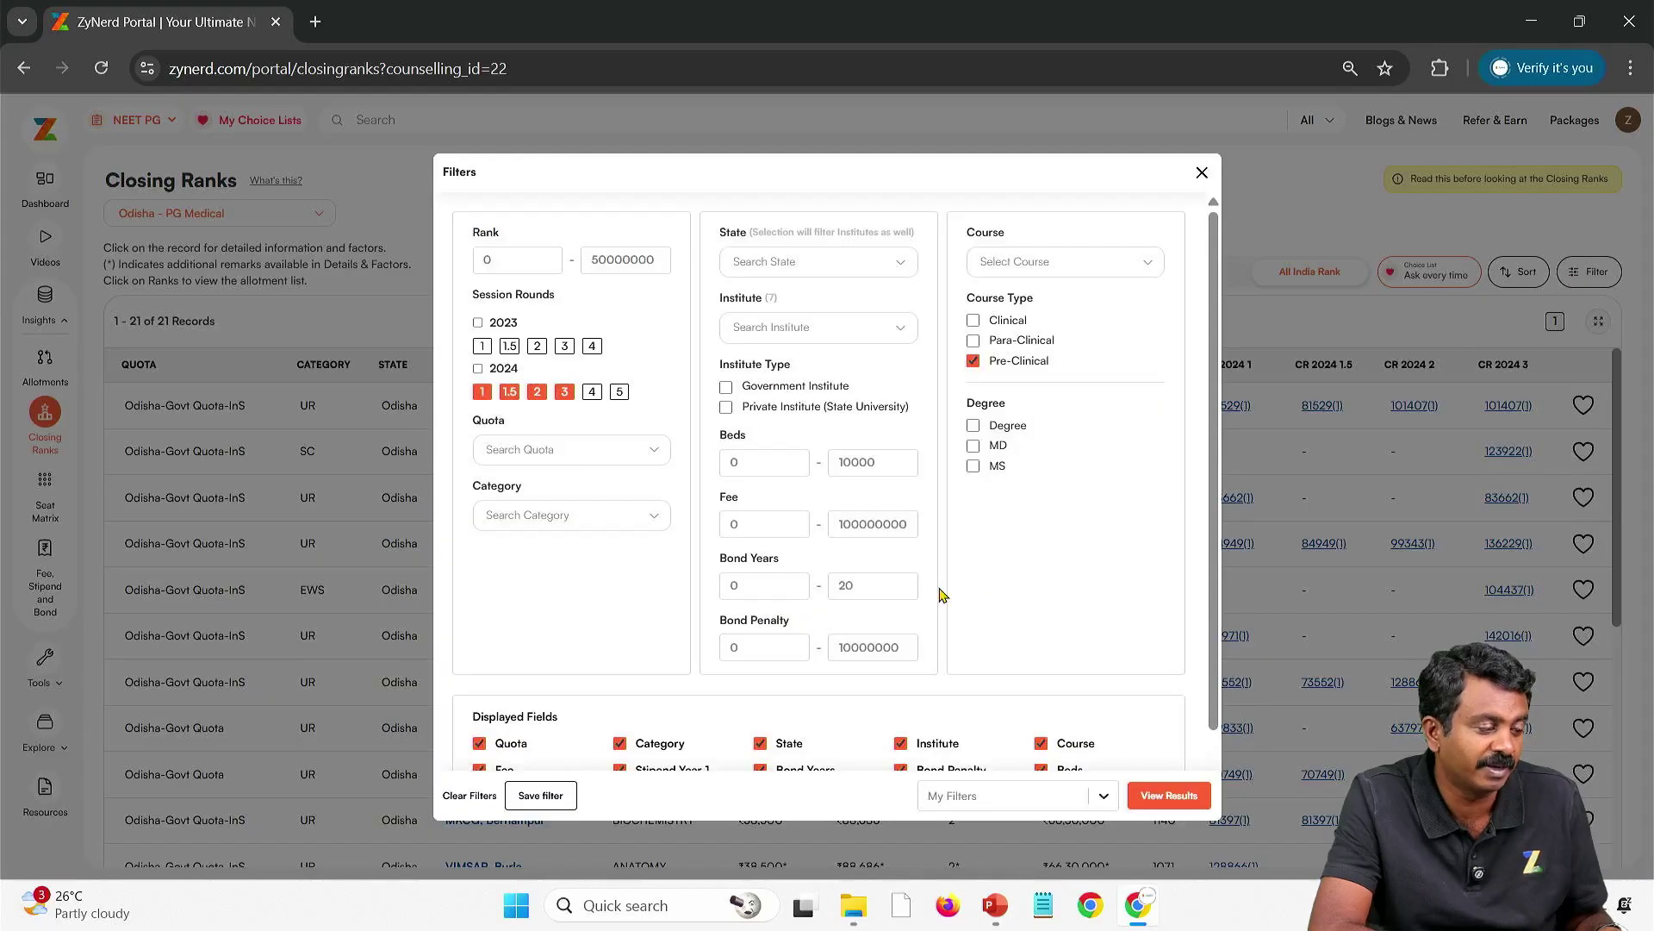
{"action": "left_click", "coordinate": [973, 361]}
{"action": "left_click", "coordinate": [975, 321]}
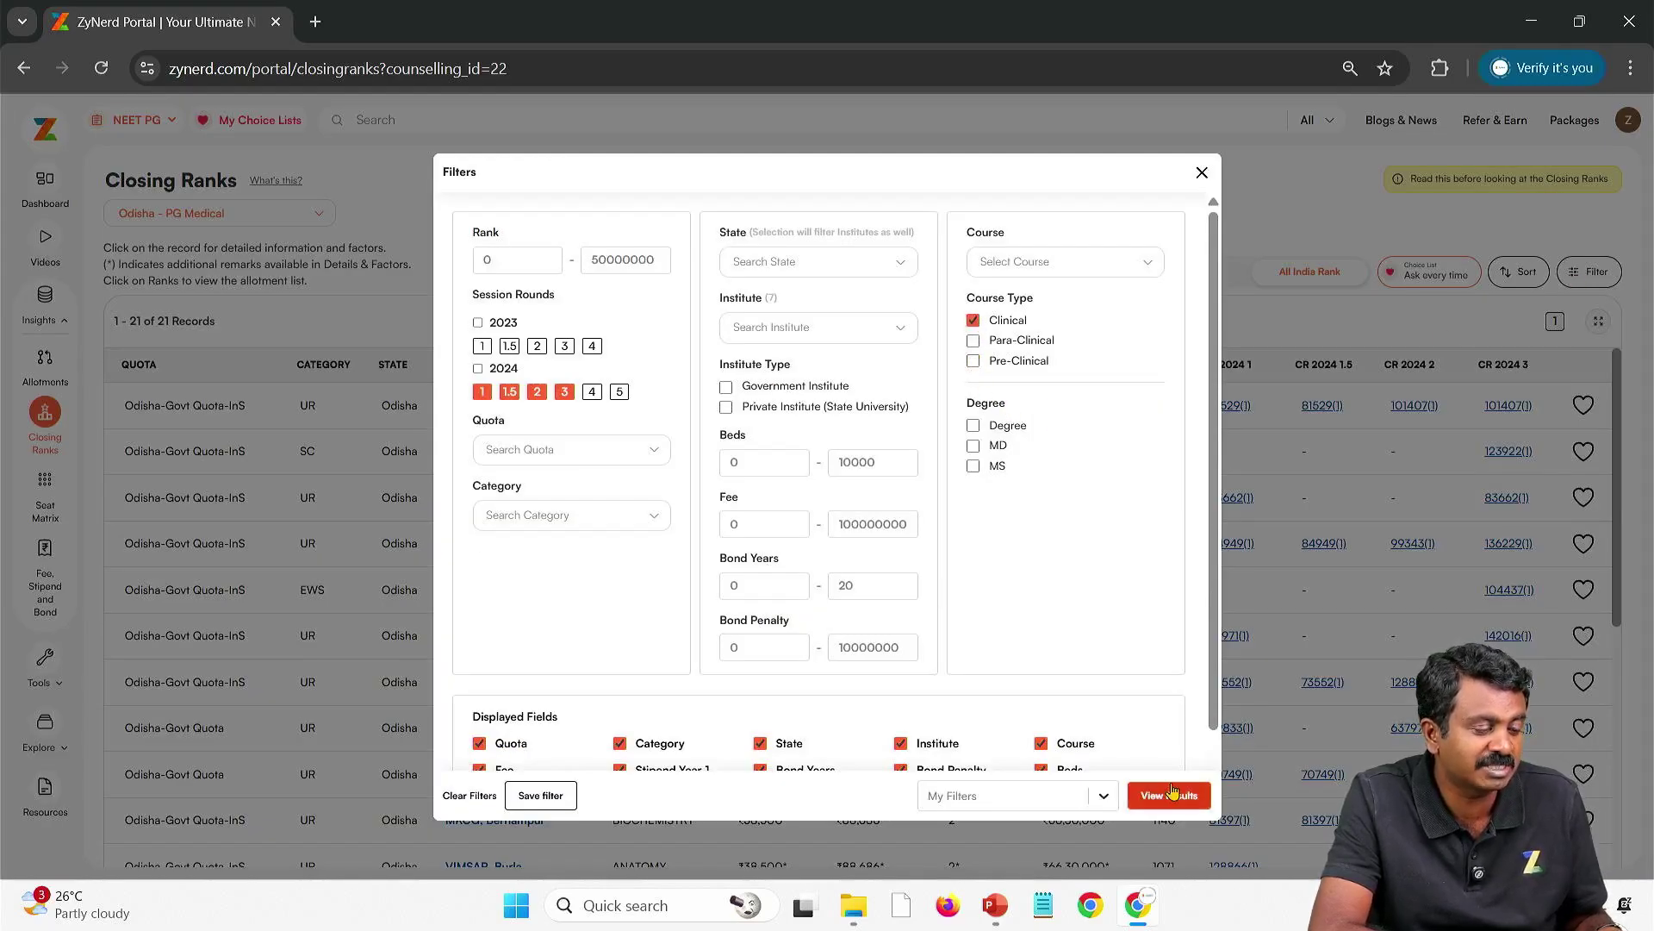
{"action": "left_click", "coordinate": [1170, 796]}
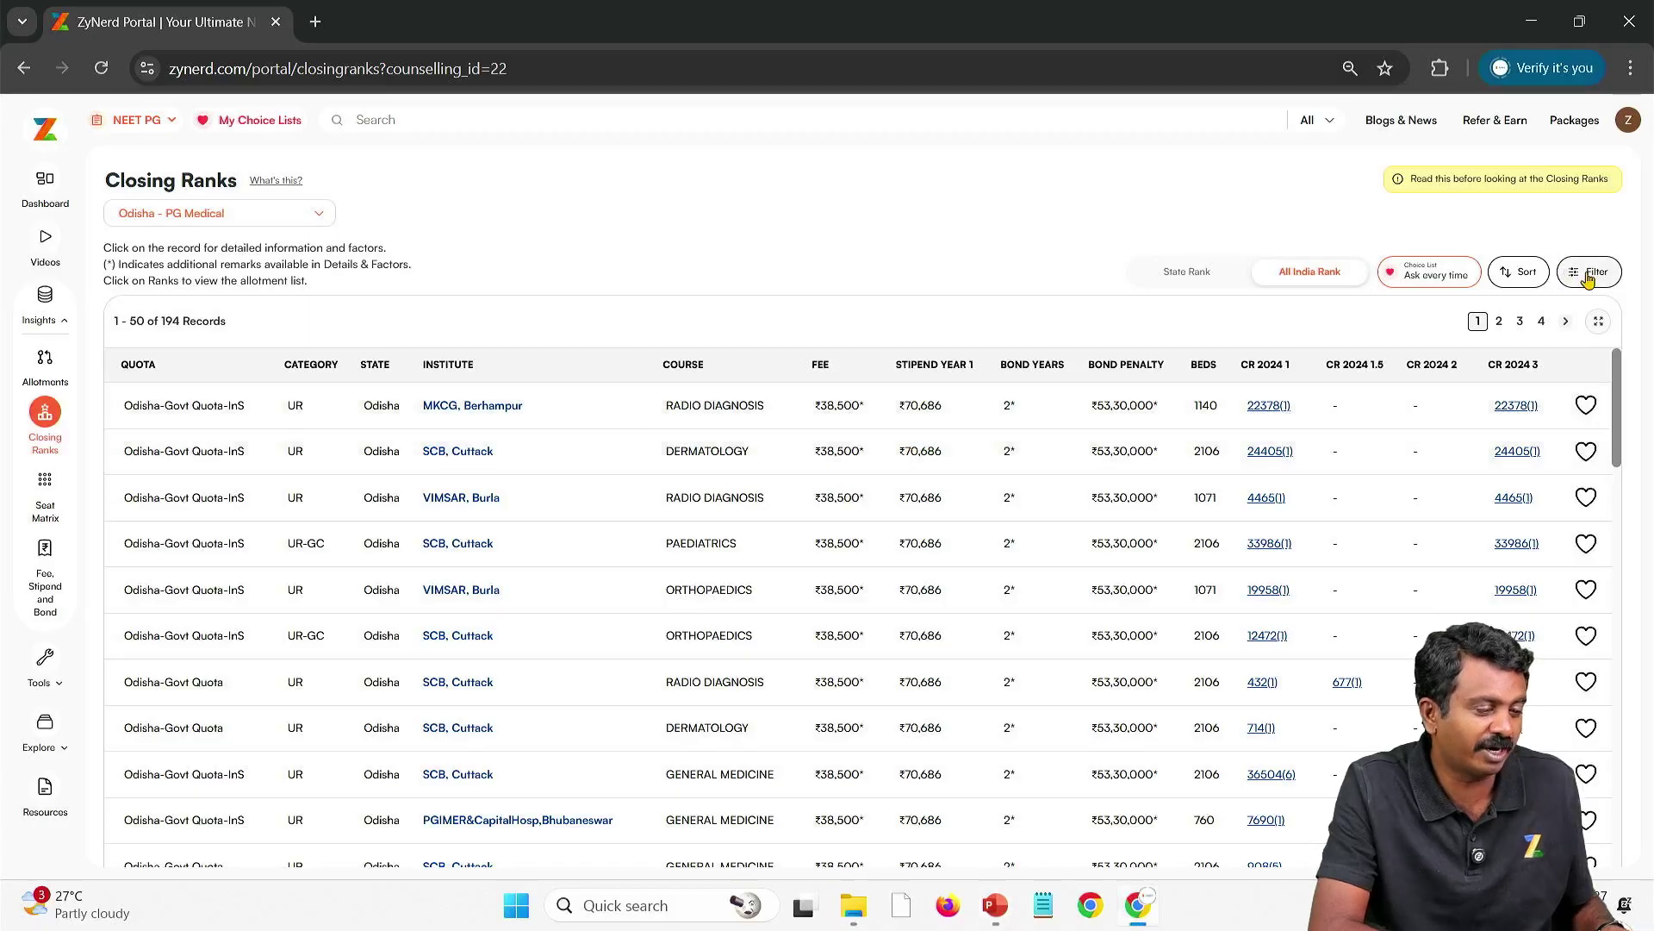
{"action": "left_click", "coordinate": [1595, 271]}
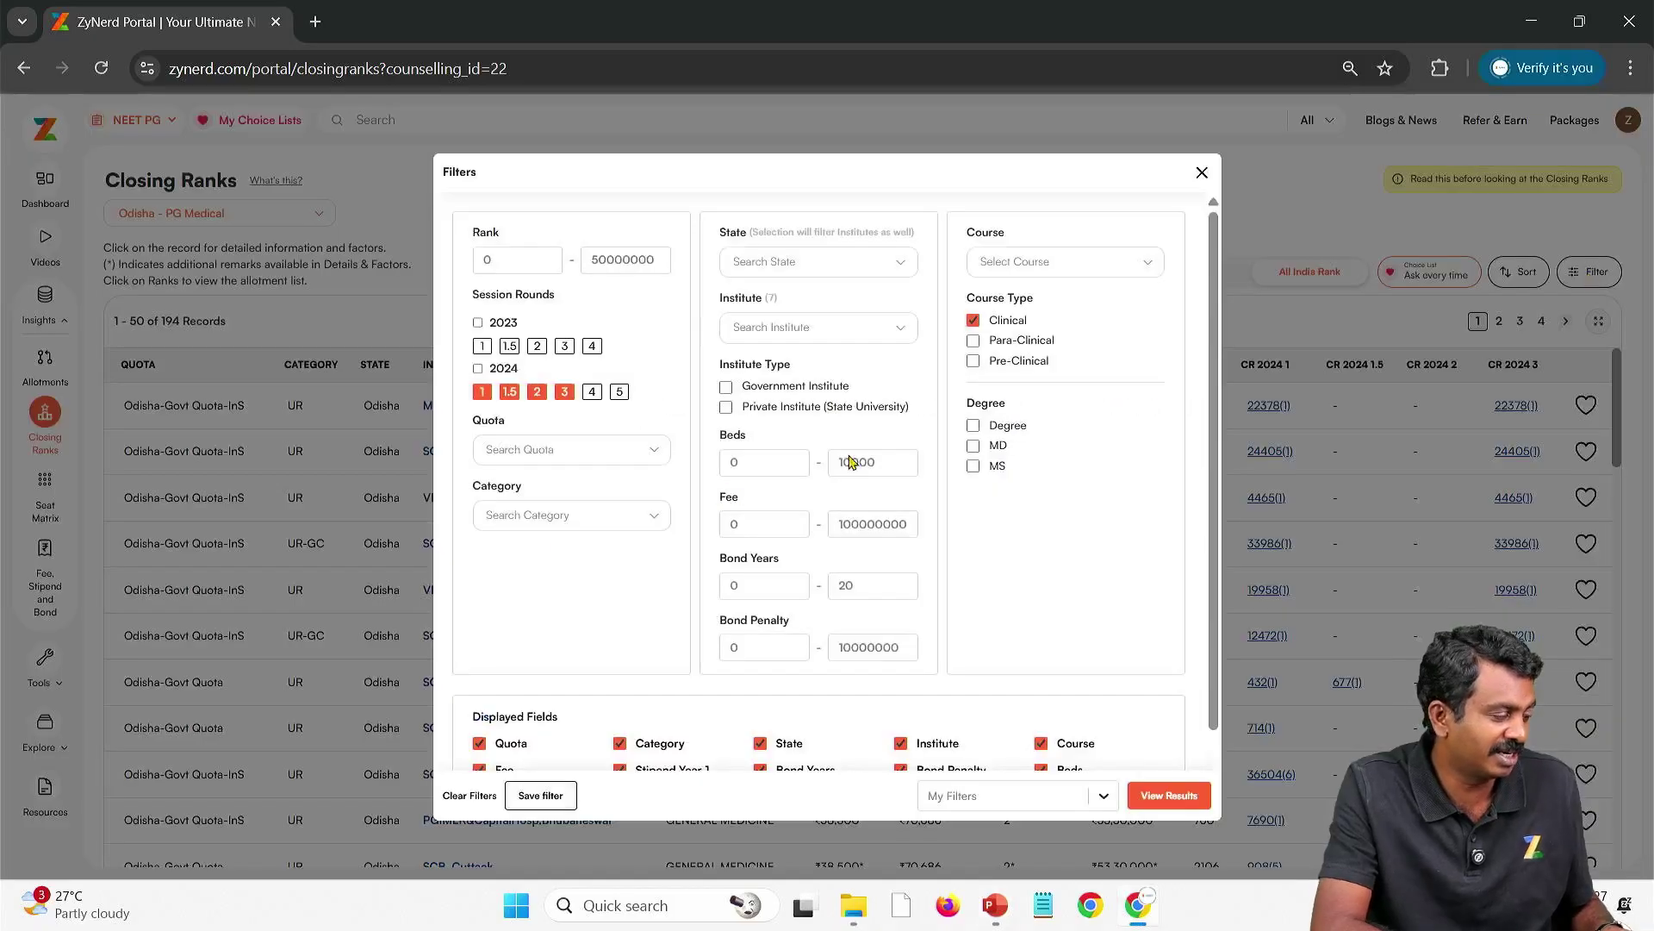
Step: Deselect 2024 rounds 1, 2 and 3, leaving only round 1.5 selected
{"action": "left_click", "coordinate": [509, 392]}
{"action": "left_click", "coordinate": [536, 392]}
{"action": "left_click", "coordinate": [565, 392]}
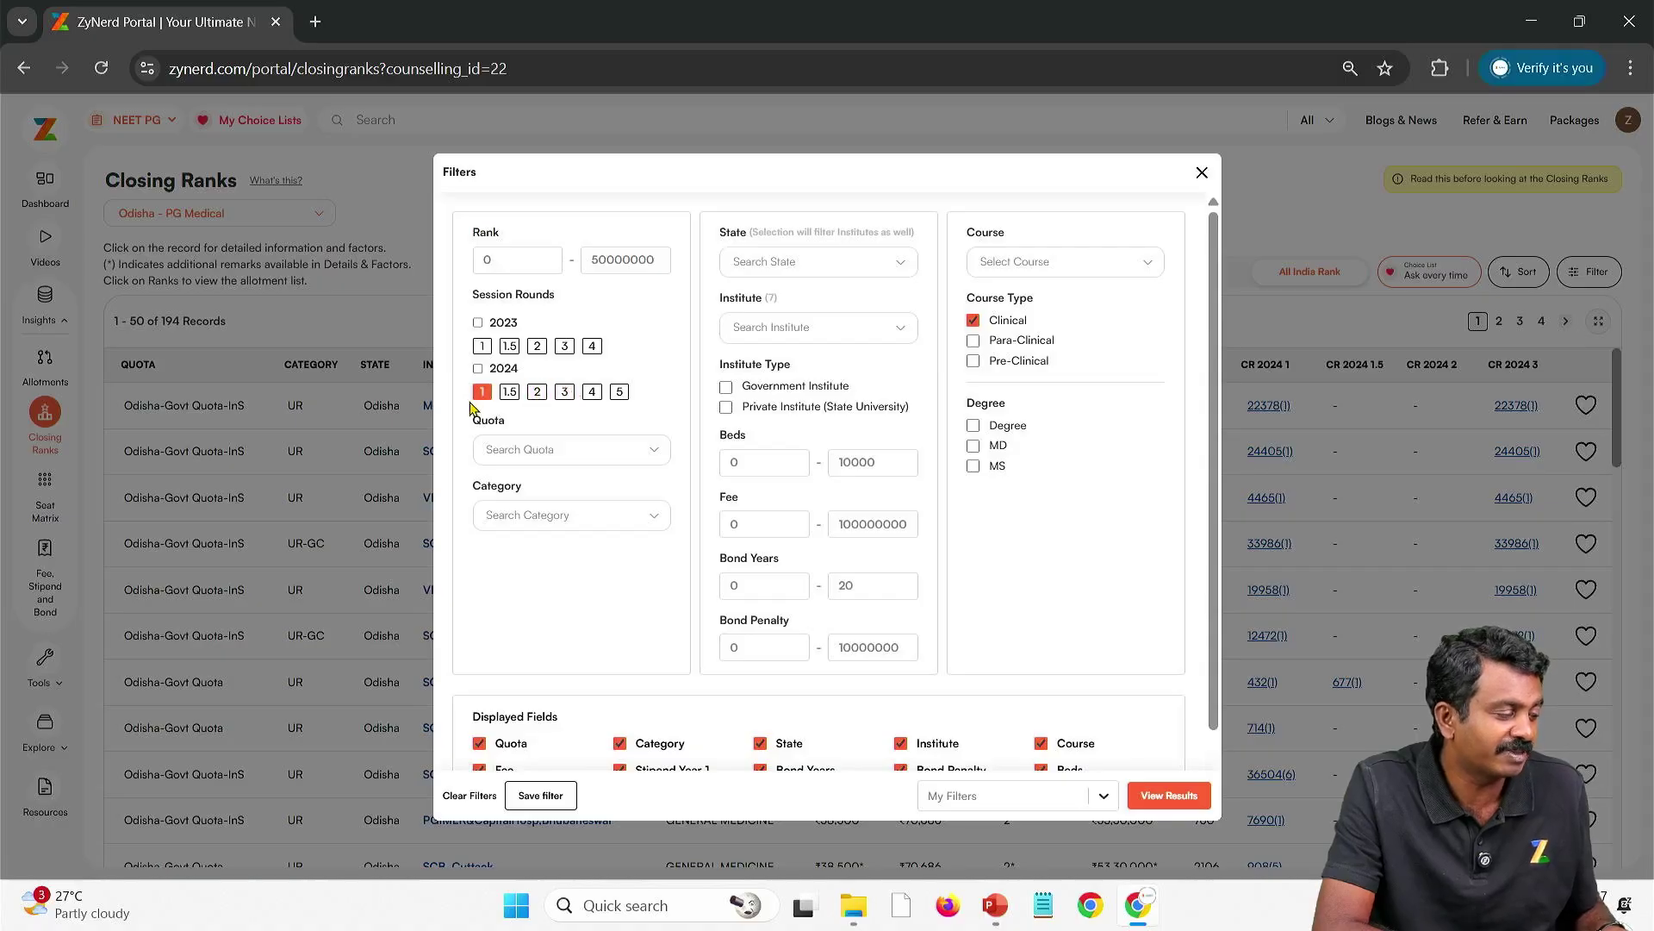
{"action": "left_click", "coordinate": [482, 392]}
{"action": "left_click", "coordinate": [509, 392]}
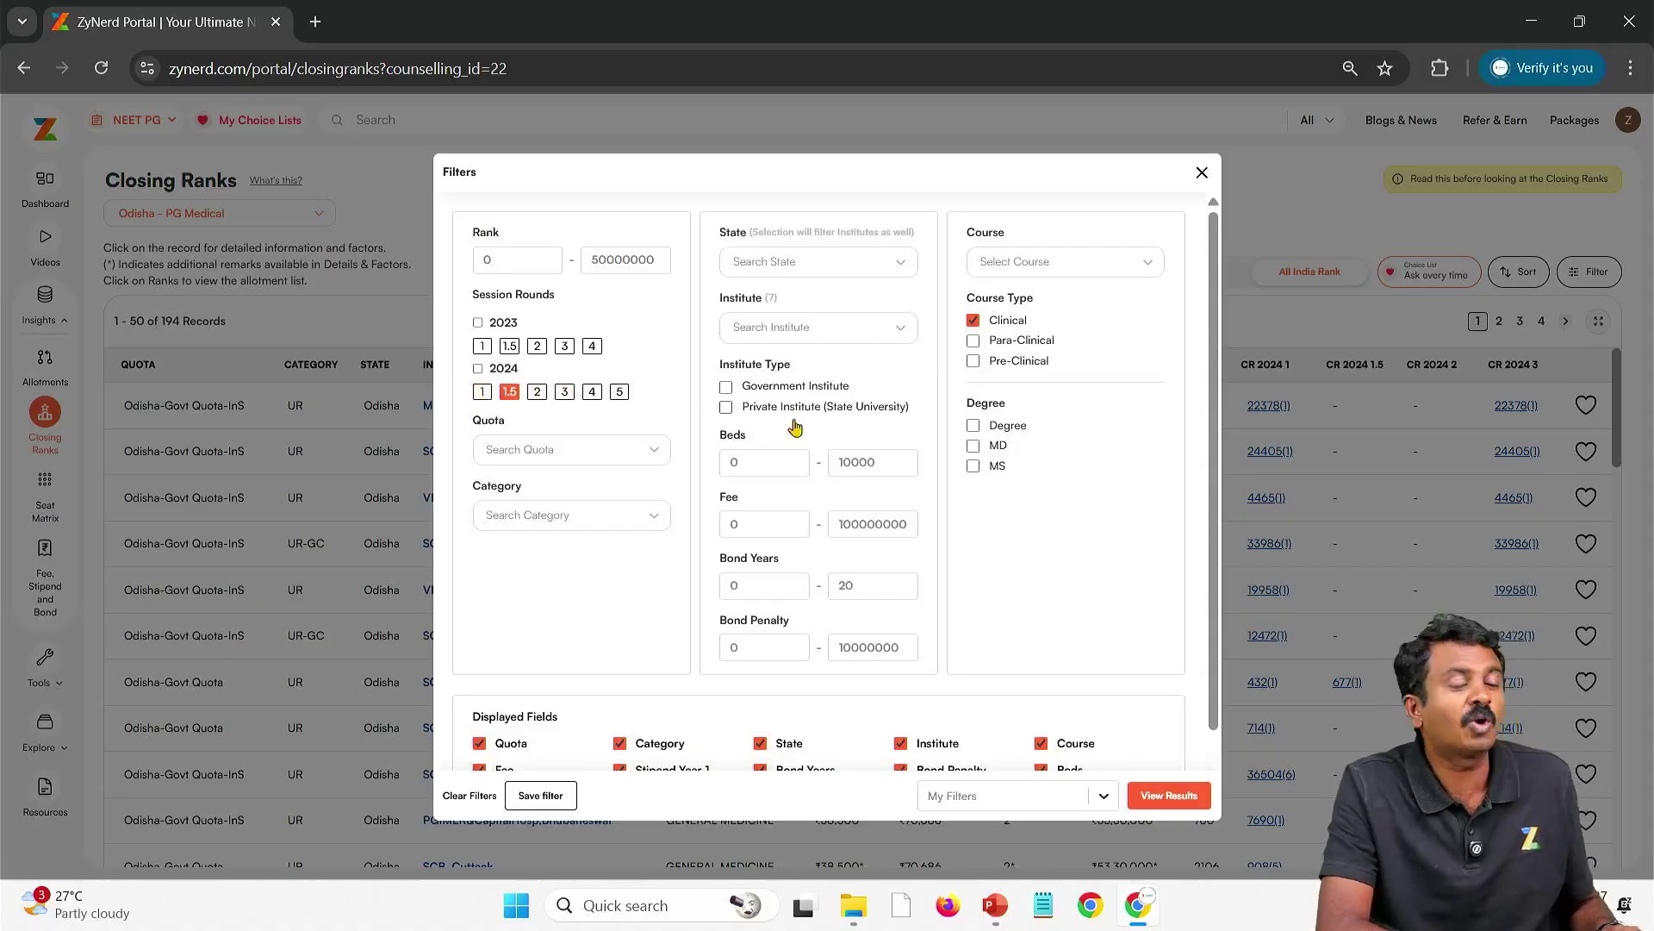